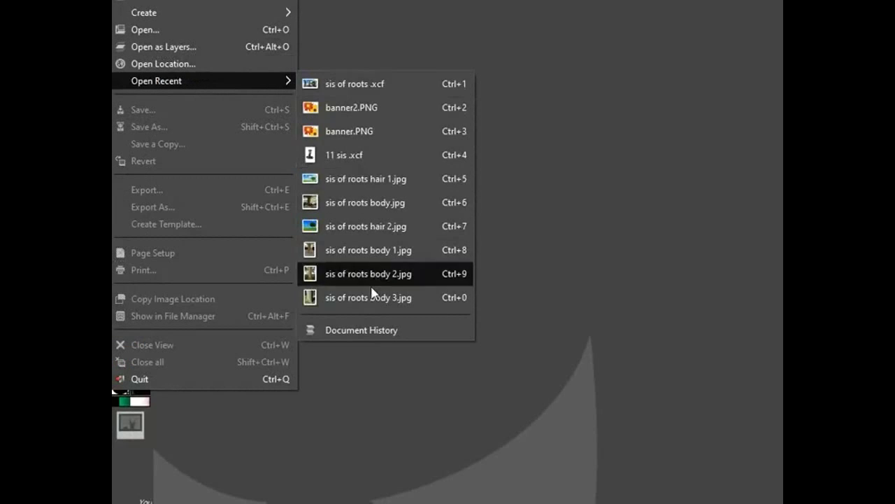
Open the file "A Blank Canvas .xcf" from the Alt NFT ART folder inside Digital Doge
left_click(168, 28)
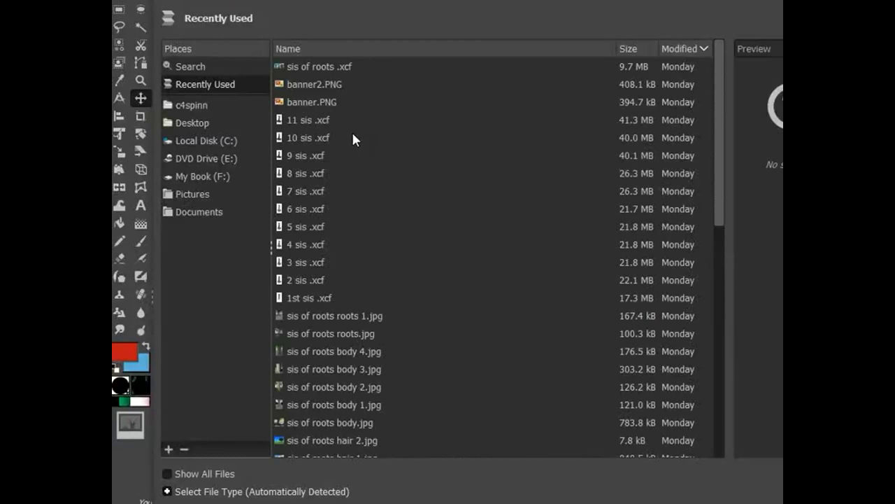
left_click(189, 126)
double_click(311, 274)
double_click(305, 67)
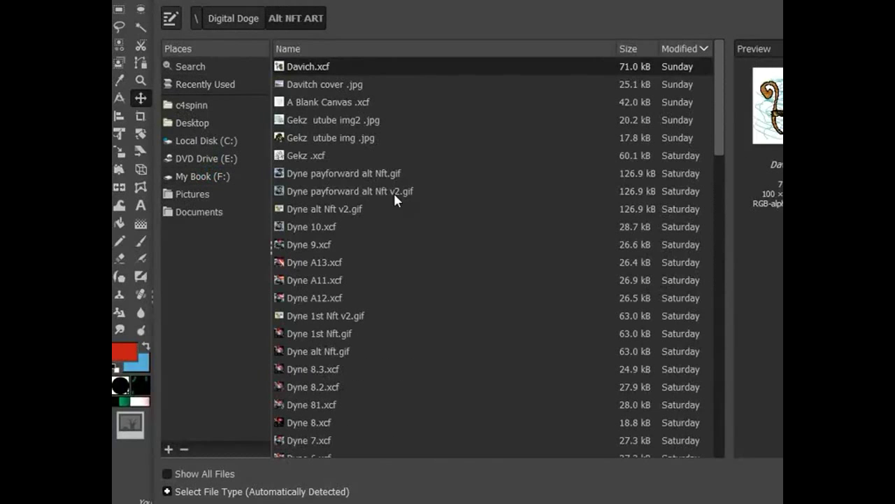
left_click(344, 105)
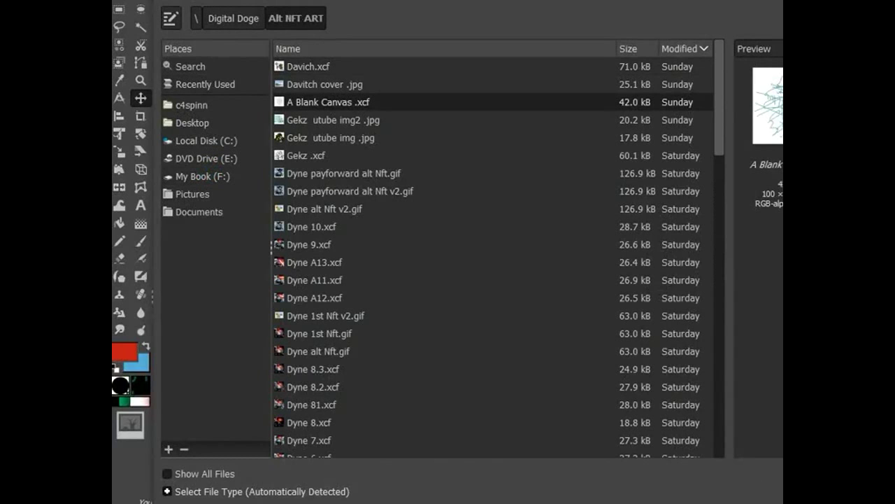
key("Return")
Cover the old scribble on the canvas completely with white using the Pencil tool and the default colours
key("z")
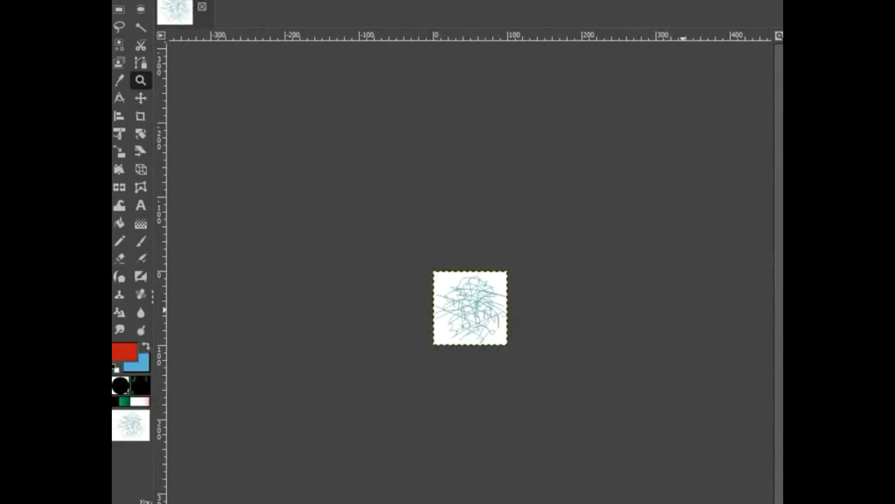
left_click(480, 308)
left_click(475, 306)
left_click(470, 304)
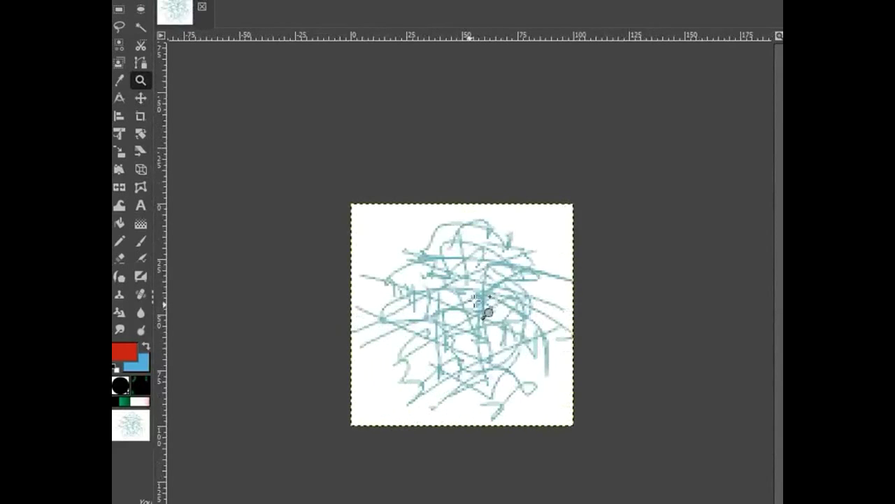
left_click(467, 305)
key("n")
key("d")
key("x")
mouse_move(616, 234)
left_mouse_down()
mouse_move(525, 426)
mouse_move(340, 282)
left_mouse_up()
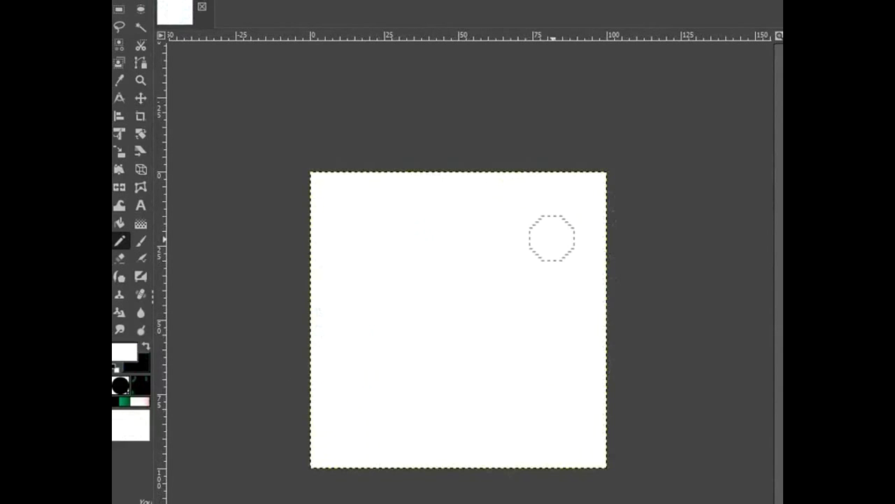
Set the foreground colour to a medium sky blue, keeping white as the background colour
key("x")
left_click(124, 352)
left_click(217, 89)
left_click_drag(196, 98, 187, 43)
left_click(273, 219)
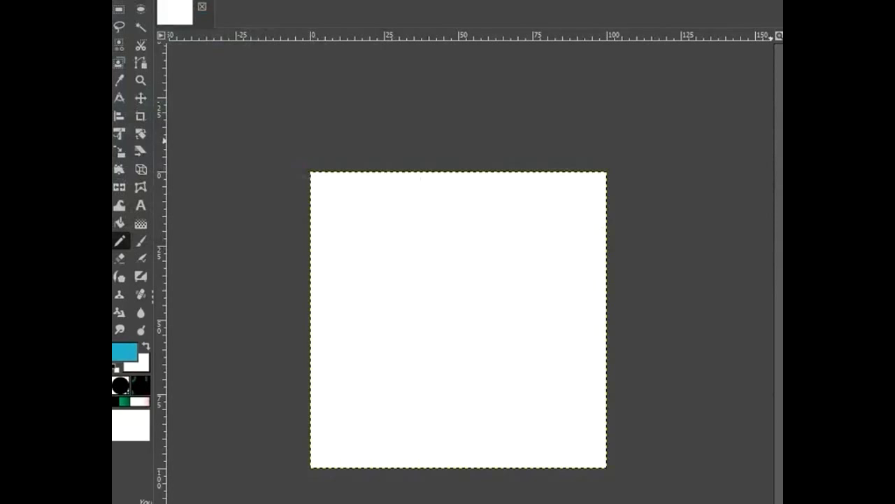
Sketch loose blue construction lines all over the canvas with the Paintbrush
key("p")
left_click_drag(536, 282, 450, 259)
mouse_move(485, 299)
left_mouse_down()
mouse_move(408, 296)
mouse_move(448, 323)
left_mouse_up()
left_click_drag(434, 345, 445, 399)
left_click_drag(435, 235, 454, 349)
mouse_move(492, 278)
left_mouse_down()
mouse_move(406, 214)
mouse_move(359, 349)
mouse_move(501, 330)
mouse_move(605, 227)
left_mouse_up()
mouse_move(627, 200)
left_mouse_down()
mouse_move(446, 193)
mouse_move(368, 222)
mouse_move(367, 321)
mouse_move(485, 390)
mouse_move(528, 390)
mouse_move(481, 435)
mouse_move(413, 370)
left_mouse_up()
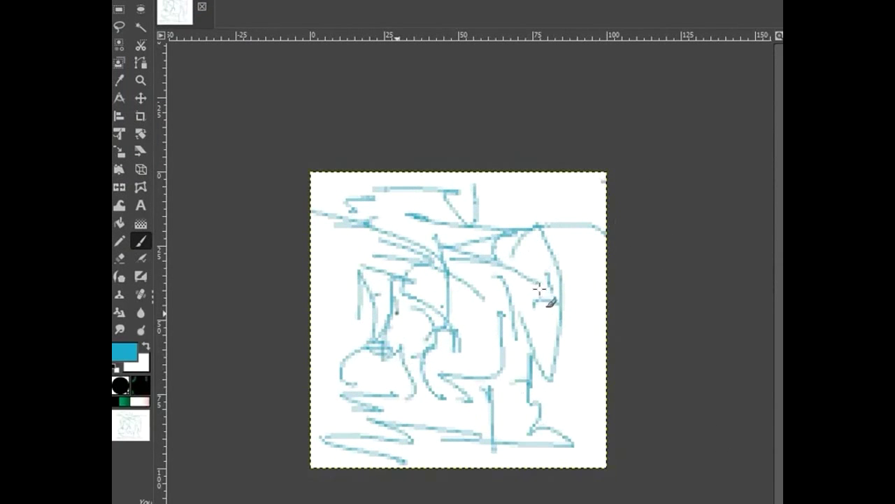
mouse_move(586, 353)
left_mouse_down()
mouse_move(380, 382)
mouse_move(440, 284)
mouse_move(486, 240)
mouse_move(352, 329)
mouse_move(460, 329)
left_mouse_up()
mouse_move(502, 249)
left_mouse_down()
mouse_move(509, 287)
mouse_move(384, 330)
mouse_move(388, 405)
mouse_move(558, 363)
mouse_move(441, 414)
mouse_move(420, 410)
left_mouse_up()
Paint over the whole blue sketch in white to clear the canvas
key("x")
mouse_move(391, 210)
left_mouse_down()
mouse_move(564, 359)
mouse_move(650, 244)
left_mouse_up()
key("n")
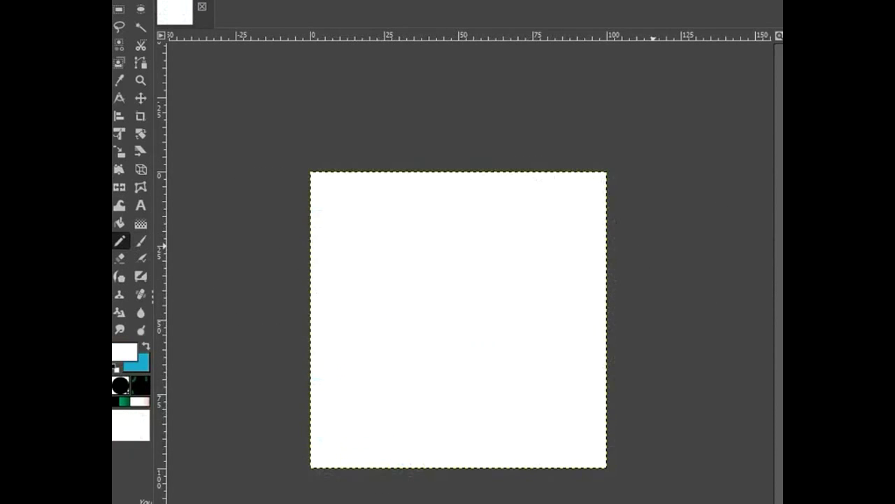
Scribble a dense web of thin blue lines across the whole canvas with the Paintbrush
key("p")
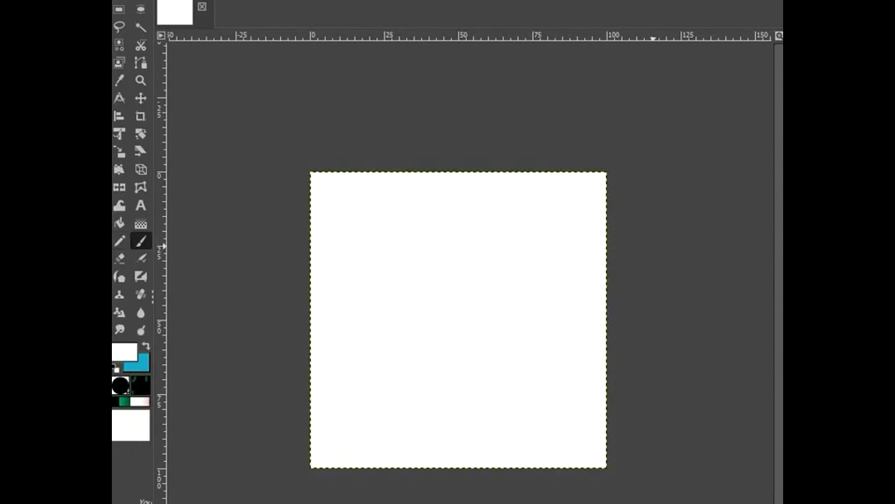
key("x")
mouse_move(451, 294)
left_mouse_down()
mouse_move(361, 349)
mouse_move(450, 296)
mouse_move(431, 266)
mouse_move(524, 266)
mouse_move(432, 189)
mouse_move(435, 366)
mouse_move(416, 250)
mouse_move(515, 335)
mouse_move(507, 451)
mouse_move(329, 343)
mouse_move(517, 428)
left_mouse_up()
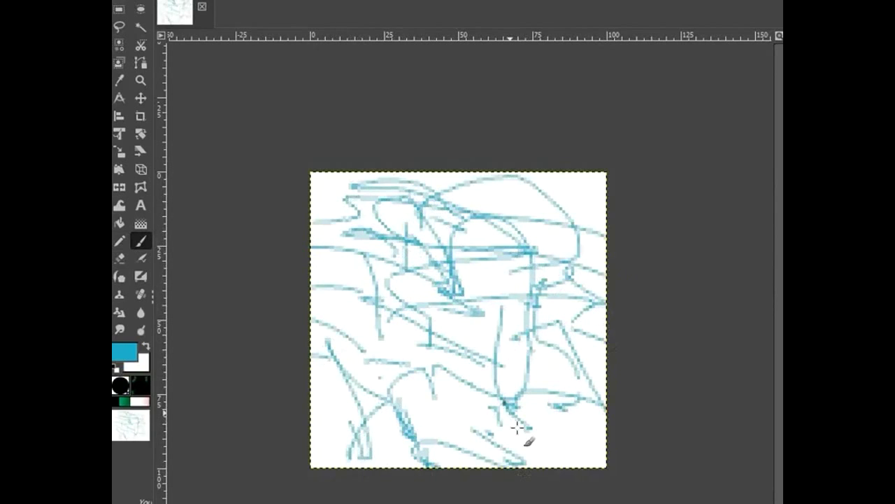
mouse_move(517, 428)
left_mouse_down()
mouse_move(524, 259)
mouse_move(494, 314)
mouse_move(570, 275)
left_mouse_up()
mouse_move(459, 309)
left_mouse_down()
mouse_move(444, 359)
mouse_move(578, 364)
mouse_move(517, 418)
mouse_move(390, 409)
mouse_move(375, 299)
mouse_move(325, 357)
mouse_move(469, 359)
mouse_move(522, 370)
mouse_move(469, 427)
mouse_move(579, 298)
mouse_move(385, 301)
mouse_move(376, 229)
mouse_move(377, 310)
mouse_move(476, 227)
mouse_move(536, 345)
mouse_move(384, 405)
mouse_move(375, 441)
mouse_move(340, 399)
mouse_move(332, 265)
mouse_move(519, 197)
mouse_move(565, 195)
mouse_move(557, 426)
mouse_move(491, 451)
left_mouse_up()
Switch to the Pencil tool and reset the colours to black foreground and white background
key("x")
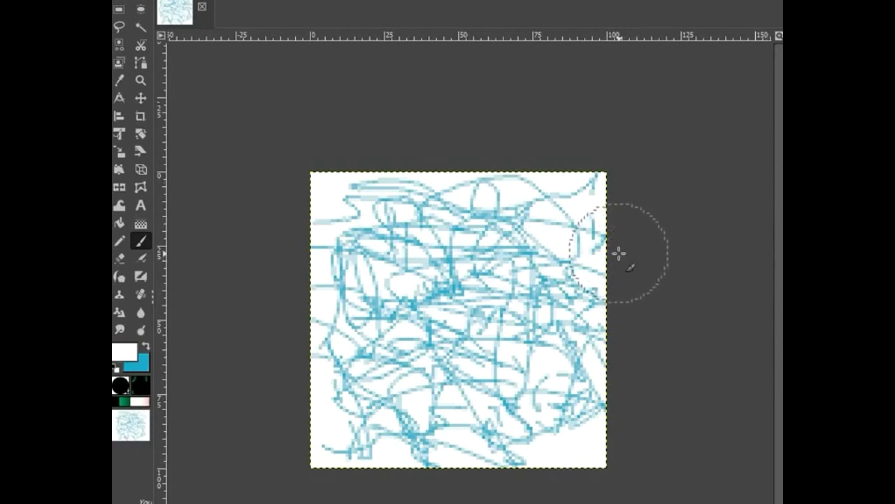
key("n")
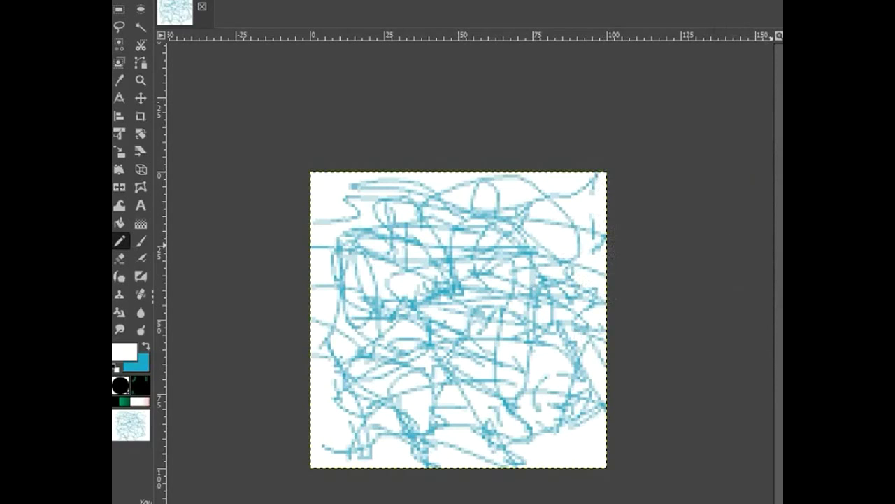
key("d")
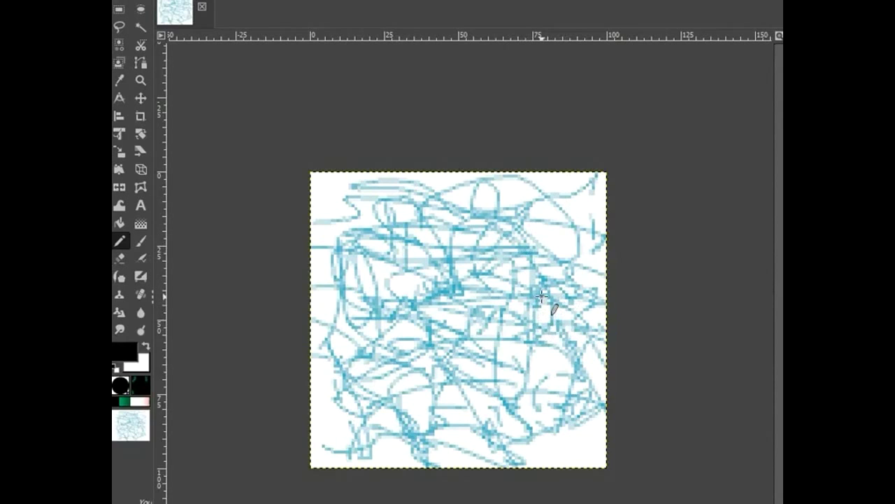
mouse_move(511, 260)
left_mouse_down()
mouse_move(479, 274)
mouse_move(498, 248)
mouse_move(516, 250)
mouse_move(531, 267)
mouse_move(529, 345)
mouse_move(515, 397)
mouse_move(493, 381)
mouse_move(513, 274)
mouse_move(507, 232)
mouse_move(476, 244)
mouse_move(472, 261)
mouse_move(506, 294)
mouse_move(487, 290)
mouse_move(474, 268)
mouse_move(469, 338)
left_mouse_up()
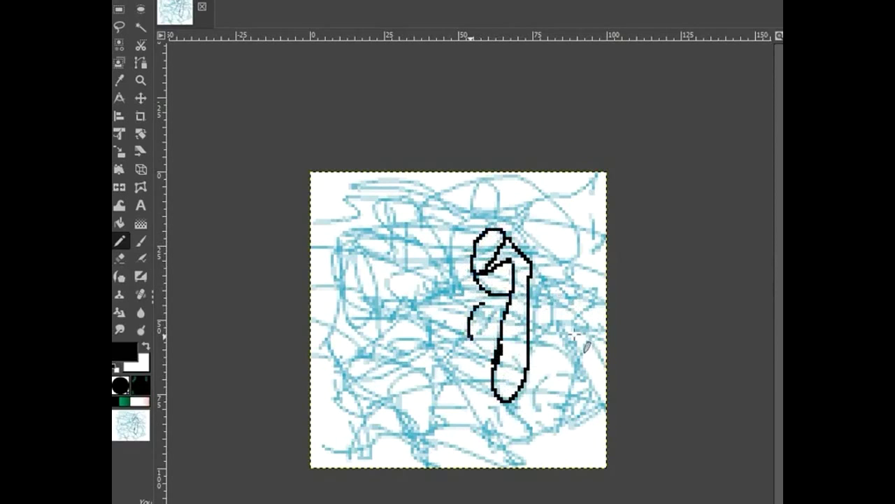
left_click_drag(484, 380, 409, 390)
key("ctrl+z")
key("ctrl+z")
key("ctrl+z")
key("ctrl+z")
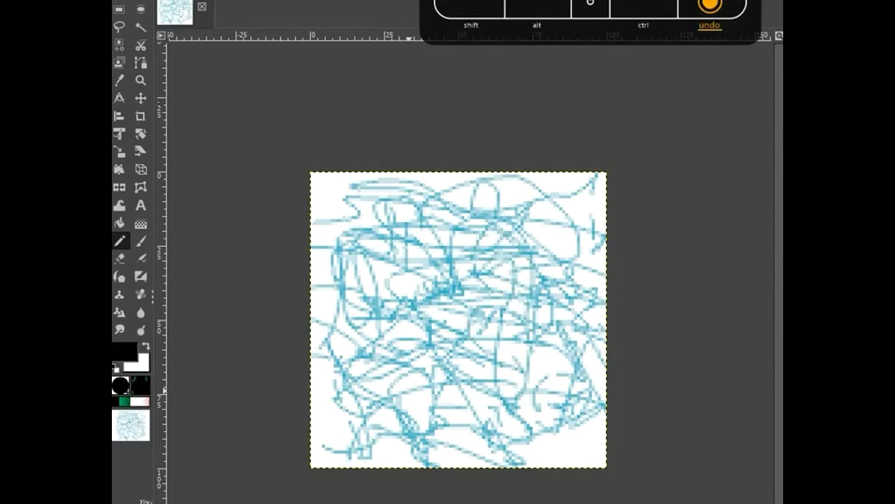
Outline the front of a right-facing head in black over the scribble, with forehead, eye, nose, cheek, mouth and jaw, plus a rounded shape below the cheek
mouse_move(434, 386)
left_mouse_down()
mouse_move(420, 371)
mouse_move(386, 400)
mouse_move(402, 432)
mouse_move(444, 422)
mouse_move(429, 379)
left_mouse_up()
mouse_move(511, 365)
left_mouse_down()
mouse_move(472, 326)
mouse_move(502, 308)
mouse_move(552, 333)
mouse_move(555, 291)
mouse_move(532, 255)
mouse_move(473, 272)
mouse_move(492, 292)
mouse_move(517, 296)
mouse_move(531, 294)
mouse_move(515, 282)
mouse_move(572, 279)
mouse_move(521, 228)
mouse_move(455, 213)
mouse_move(413, 182)
mouse_move(354, 185)
left_mouse_up()
mouse_move(559, 298)
left_mouse_down()
mouse_move(594, 324)
mouse_move(582, 328)
mouse_move(596, 342)
mouse_move(574, 358)
mouse_move(553, 428)
mouse_move(512, 442)
mouse_move(504, 460)
left_mouse_up()
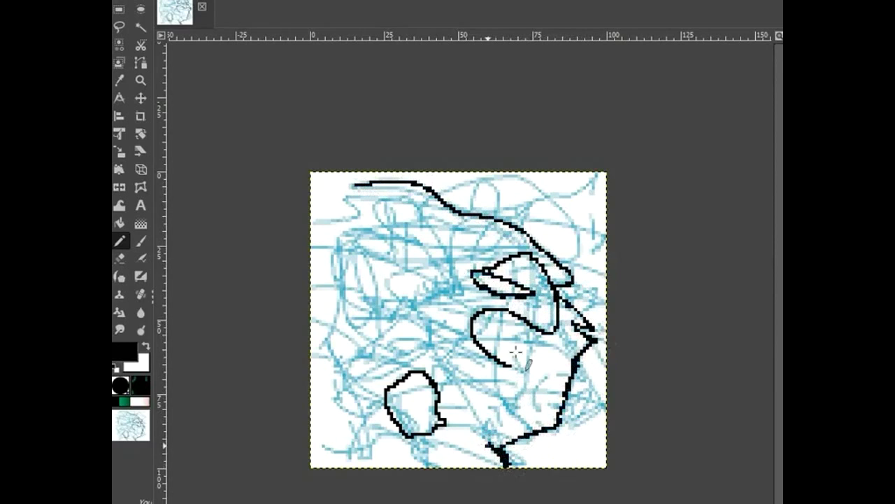
mouse_move(605, 344)
left_mouse_down()
mouse_move(559, 288)
mouse_move(488, 270)
left_mouse_up()
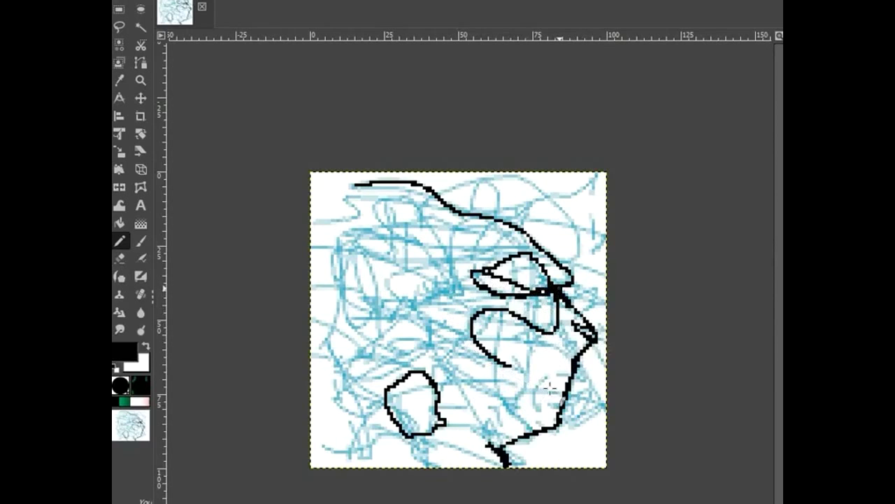
mouse_move(564, 390)
left_mouse_down()
mouse_move(535, 389)
mouse_move(556, 406)
mouse_move(526, 428)
mouse_move(513, 401)
mouse_move(461, 381)
mouse_move(454, 368)
mouse_move(460, 356)
mouse_move(496, 363)
mouse_move(465, 379)
mouse_move(444, 371)
mouse_move(426, 328)
mouse_move(458, 330)
left_mouse_up()
mouse_move(459, 226)
left_mouse_down()
mouse_move(453, 268)
mouse_move(463, 293)
left_mouse_up()
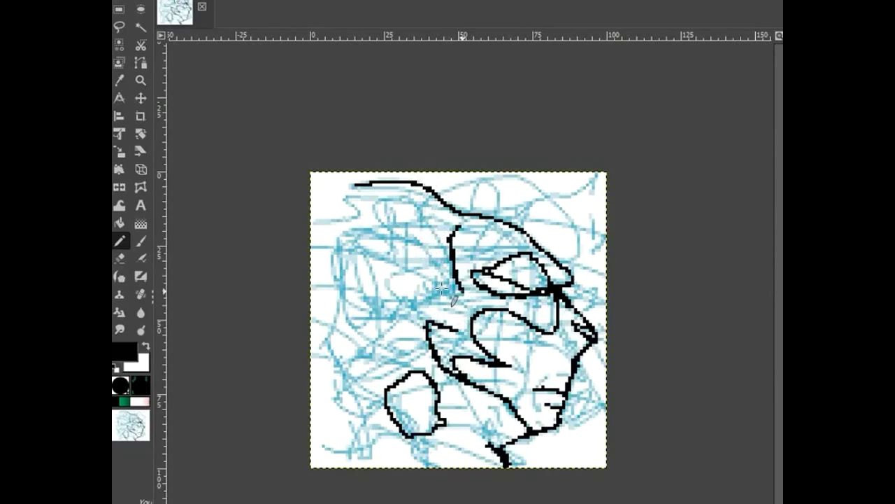
Draw the ear, the layered shapes at the back of the head and both neck lines in black
mouse_move(365, 414)
left_mouse_down()
mouse_move(334, 396)
mouse_move(342, 399)
mouse_move(342, 377)
mouse_move(322, 333)
mouse_move(320, 342)
mouse_move(347, 295)
mouse_move(331, 259)
mouse_move(336, 234)
mouse_move(373, 233)
mouse_move(368, 215)
mouse_move(342, 195)
mouse_move(345, 185)
mouse_move(388, 229)
mouse_move(356, 228)
left_mouse_up()
mouse_move(417, 272)
left_mouse_down()
mouse_move(350, 245)
mouse_move(409, 235)
mouse_move(392, 224)
mouse_move(420, 233)
mouse_move(402, 201)
mouse_move(358, 210)
left_mouse_up()
left_click_drag(573, 360, 485, 336)
mouse_move(407, 363)
left_mouse_down()
mouse_move(361, 358)
mouse_move(342, 341)
mouse_move(401, 353)
mouse_move(345, 309)
mouse_move(338, 288)
mouse_move(427, 325)
left_mouse_up()
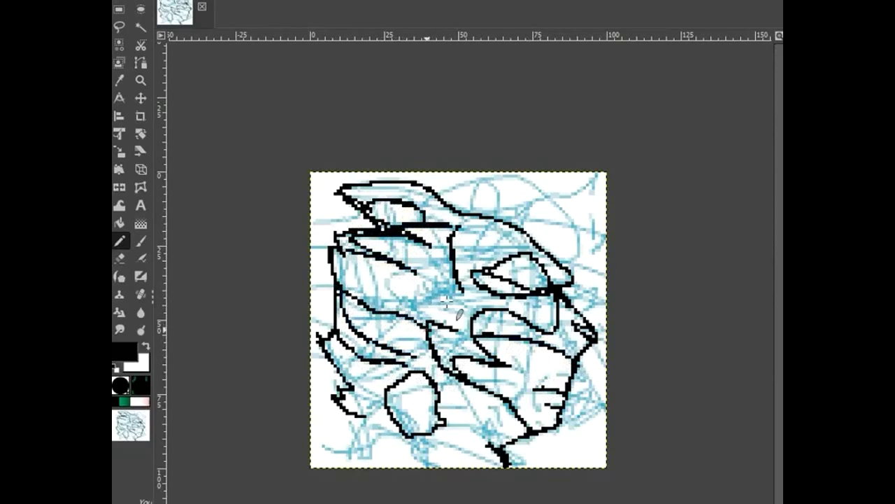
mouse_move(417, 272)
left_mouse_down()
mouse_move(460, 289)
mouse_move(422, 303)
mouse_move(440, 329)
left_mouse_up()
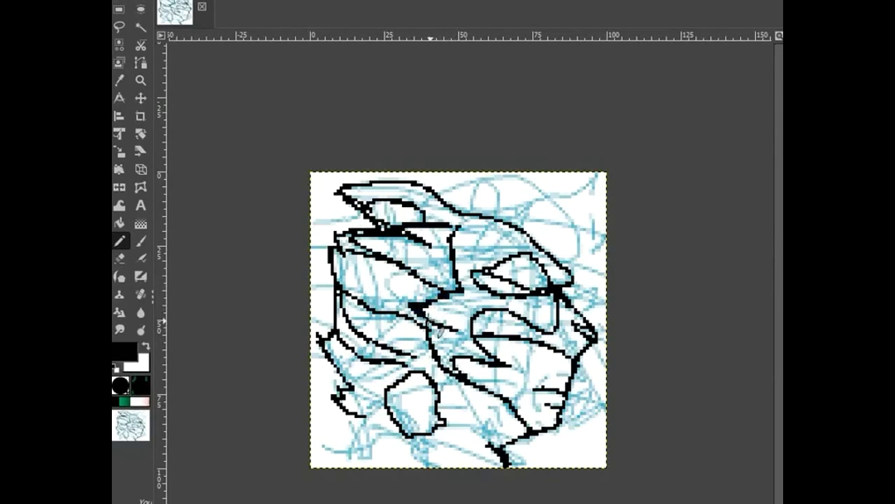
left_click_drag(505, 459, 490, 443)
left_click_drag(365, 420, 344, 466)
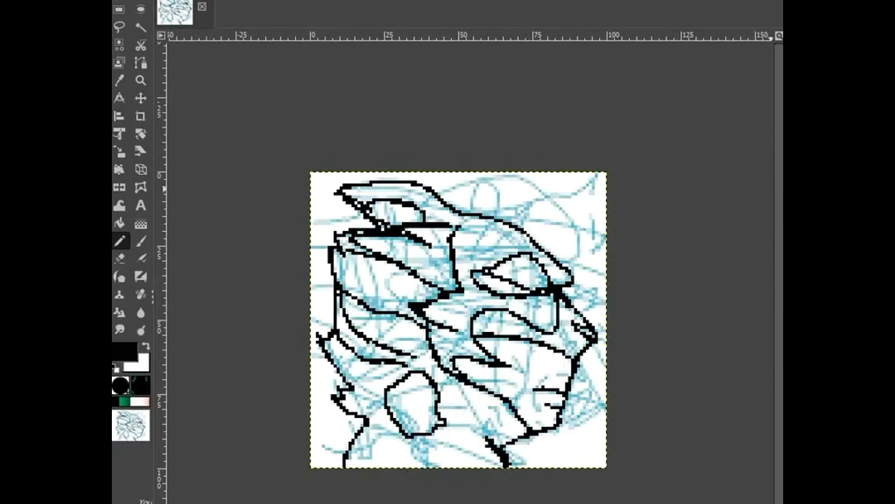
Erase the rounded shape between the jaw and the back of the neck with white, then restore black as the foreground
key("x")
mouse_move(430, 389)
left_mouse_down()
mouse_move(436, 430)
mouse_move(409, 436)
mouse_move(390, 418)
mouse_move(386, 391)
mouse_move(429, 376)
left_mouse_up()
key("x")
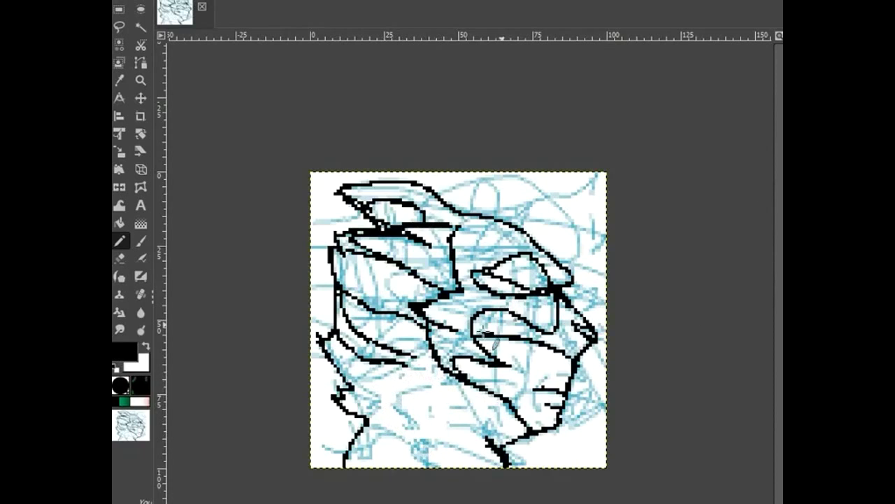
Draw a jagged band at the back of the neck and add black strokes at the nose and between brow and eye
scroll(399, 417, "down", 1)
mouse_move(405, 416)
left_mouse_down()
mouse_move(396, 428)
mouse_move(372, 426)
left_mouse_up()
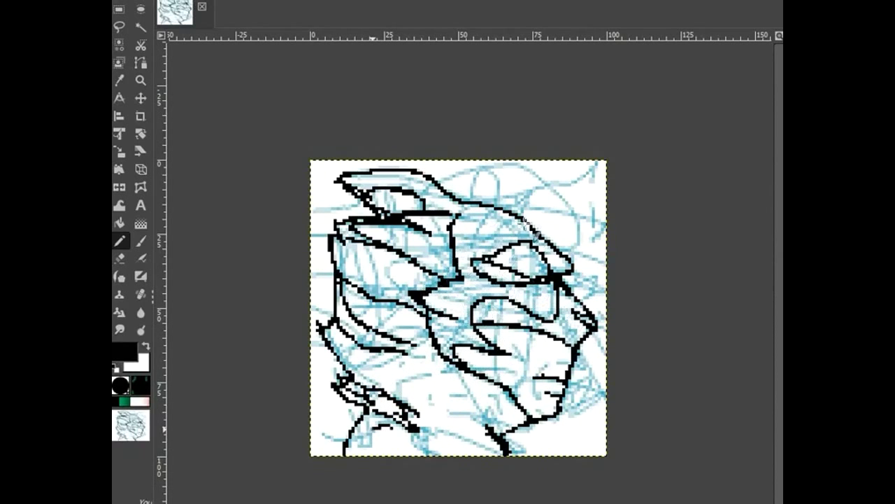
mouse_move(564, 284)
left_mouse_down()
mouse_move(588, 313)
mouse_move(580, 303)
left_mouse_up()
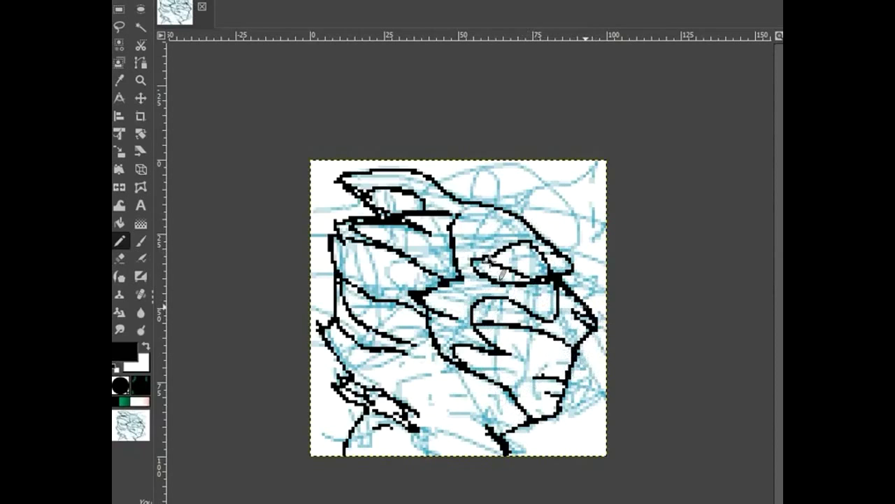
left_click_drag(488, 251, 454, 221)
Clean up and thin the black outlines around the ear, eye, cheek and back of the head with white pencil strokes
key("x")
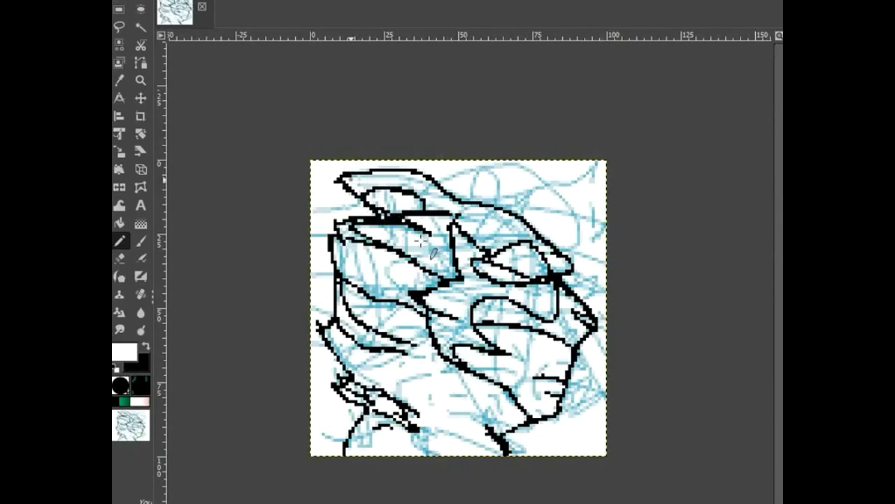
left_click_drag(429, 297, 422, 298)
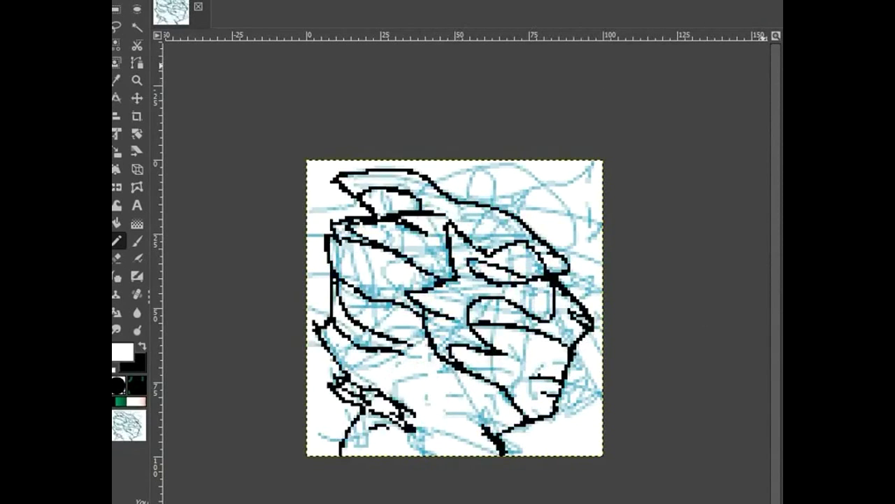
Select the forehead and ear area by fuzzy selection and fill it with the brown-orange metallic gradient
key("g")
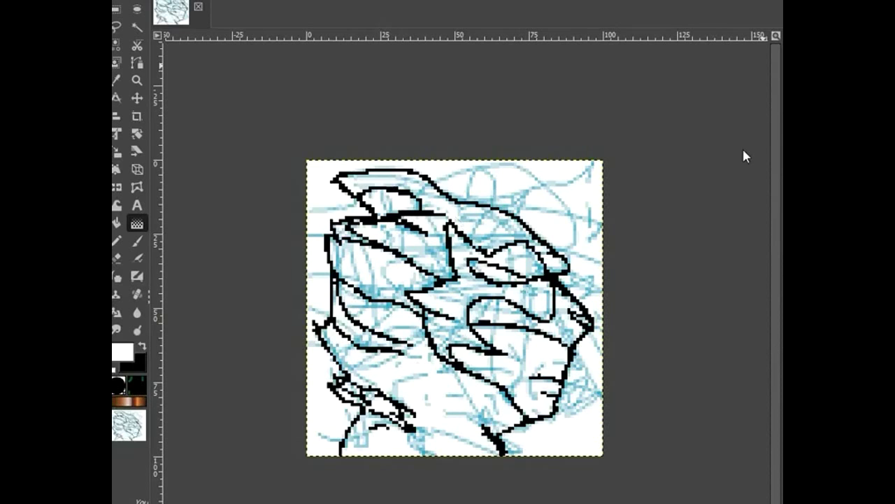
key("u")
left_click(501, 227)
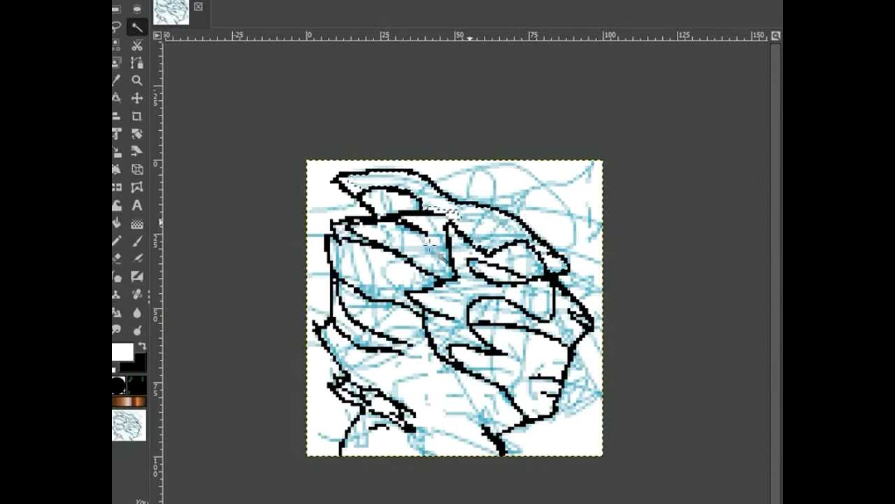
key("g")
left_click_drag(487, 210, 515, 171)
Select the pointed area behind the brow, below the ear, and fill it with the same brown-orange gradient
key("u")
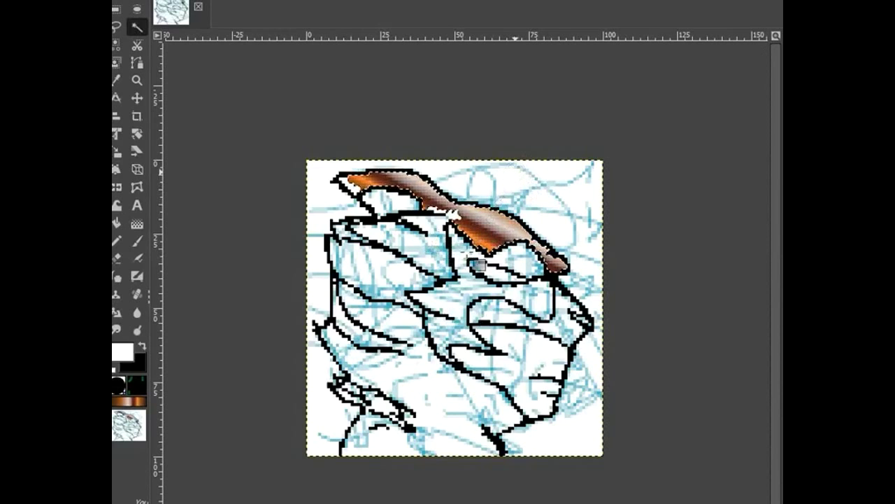
left_click(418, 249)
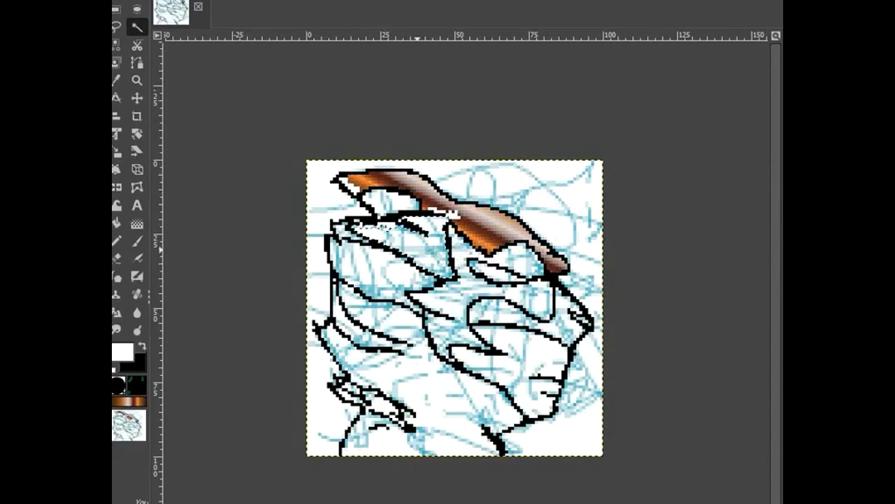
key("g")
left_click_drag(417, 248, 405, 270)
left_click(697, 289)
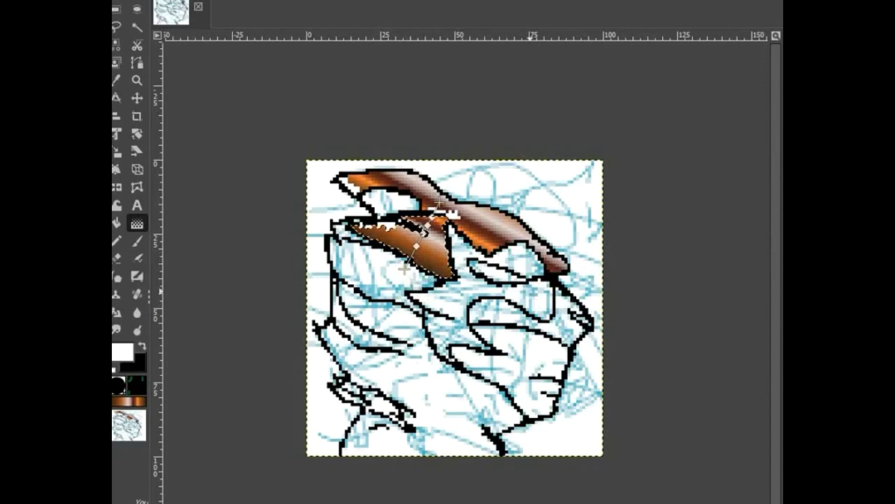
Select the area around the eye and upper cheek and fill it with the multicoloured swirl pattern
key("u")
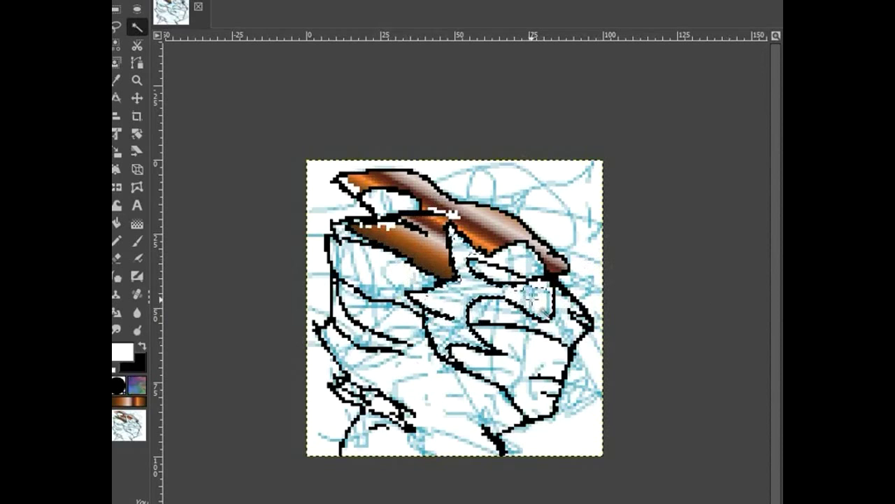
right_click(534, 309)
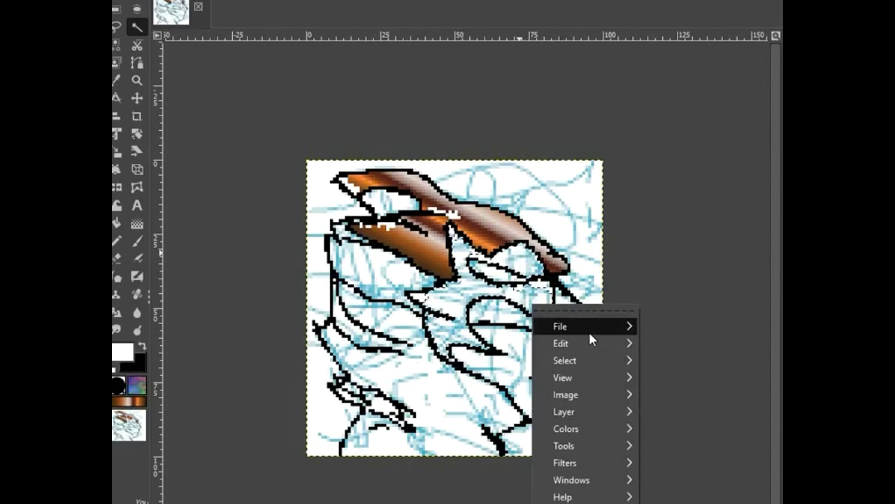
mouse_move(619, 344)
left_click(682, 432)
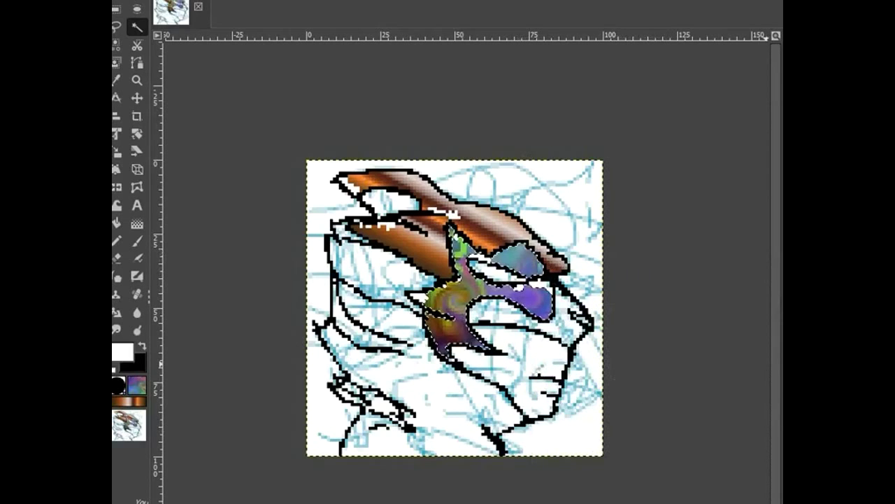
Fill the neck, inner ear, cheek band and nose areas with the leopard-spot pattern, then clear the selection
left_click_drag(417, 396, 434, 402)
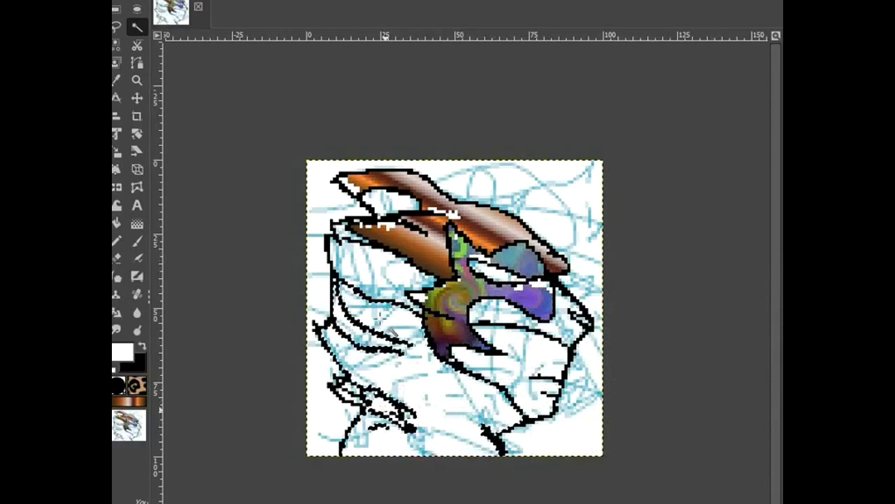
right_click(409, 337)
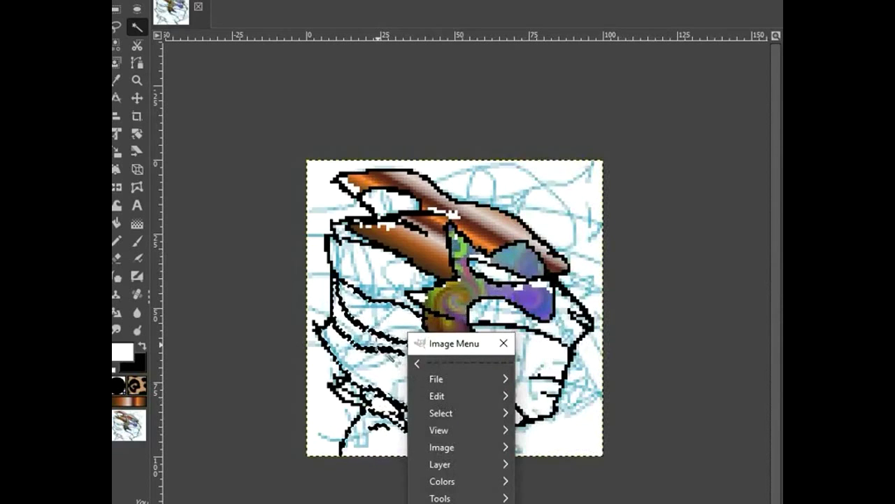
key("Escape")
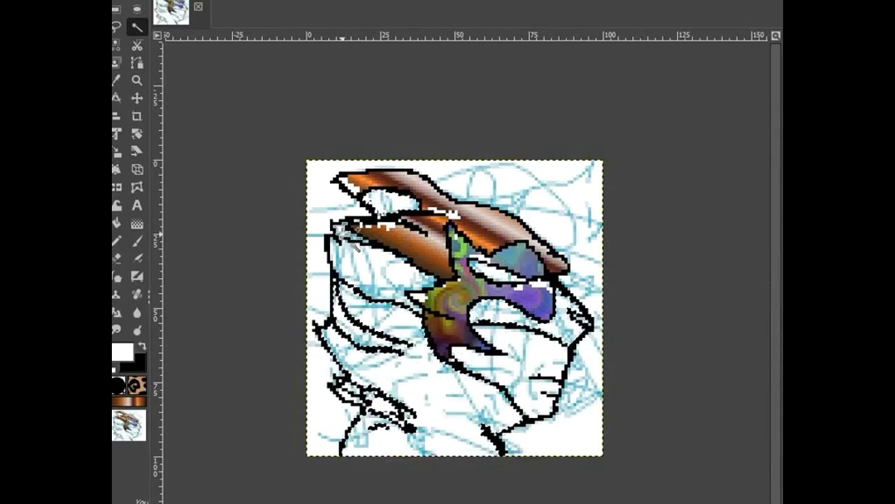
right_click(438, 394)
mouse_move(464, 424)
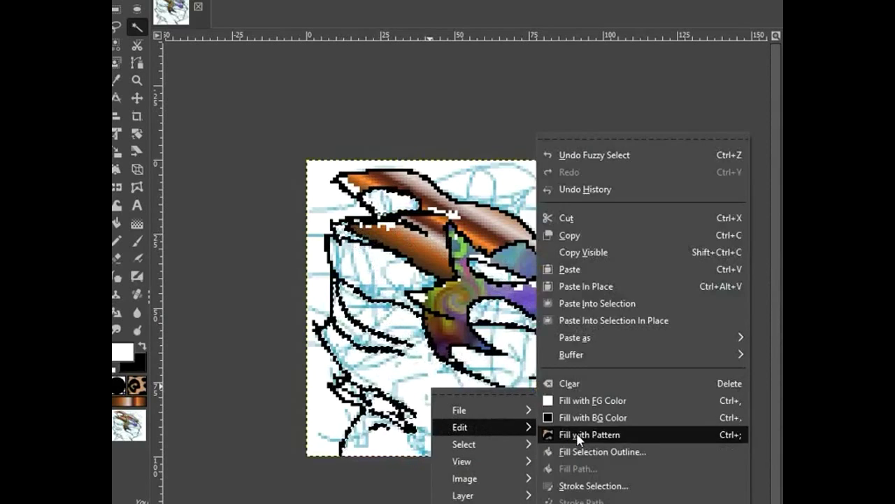
left_click(574, 433)
key("ctrl+shift+a")
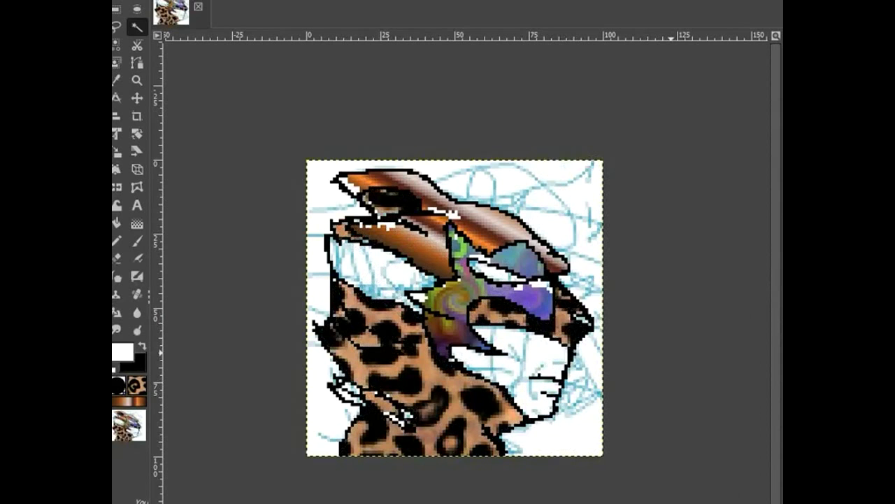
Fill the white area at the back of the head, below the brown-orange ear section, with the reddish wood pattern
right_click(396, 287)
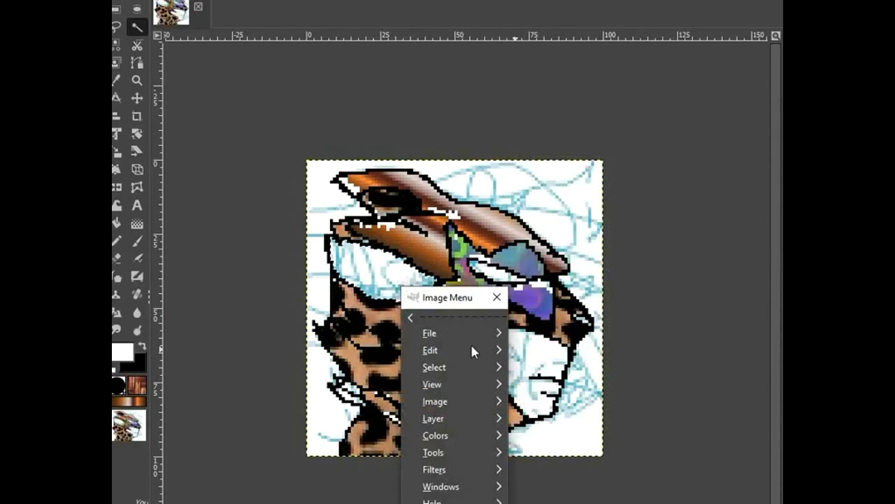
mouse_move(455, 356)
left_click(559, 429)
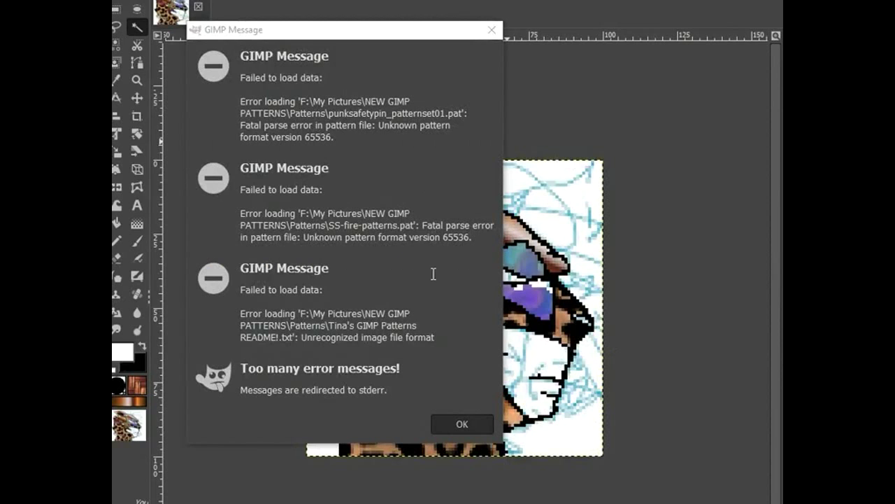
Dismiss the pattern-loading error messages and switch back to the portrait image
left_click(462, 424)
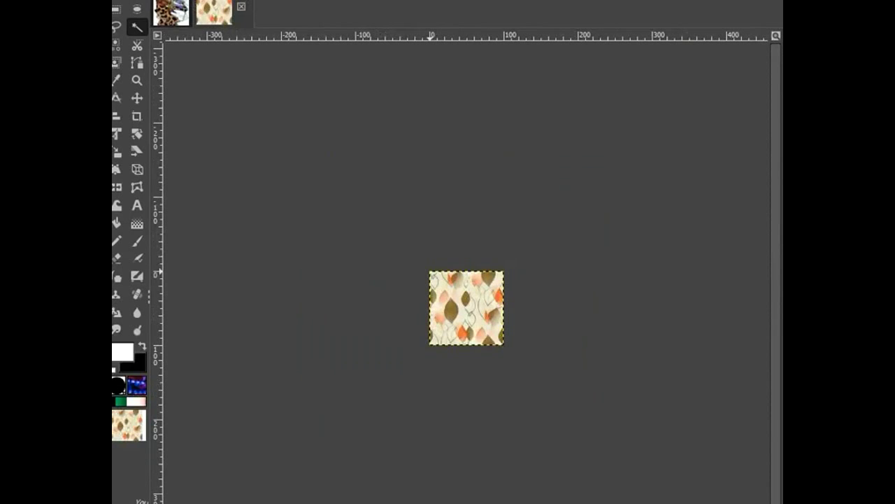
left_click(177, 15)
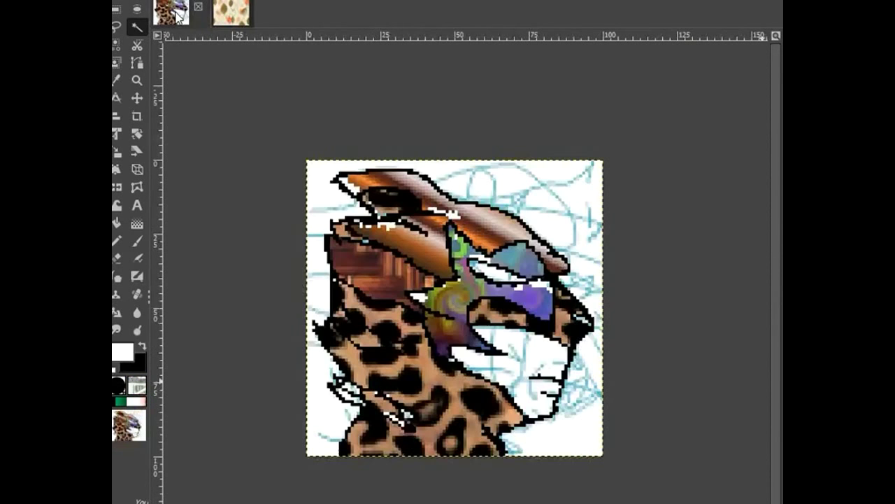
Try the grey banknote pattern as a fill for the lower face and the background, and undo the background fill
left_click(535, 370)
right_click(554, 373)
mouse_move(614, 413)
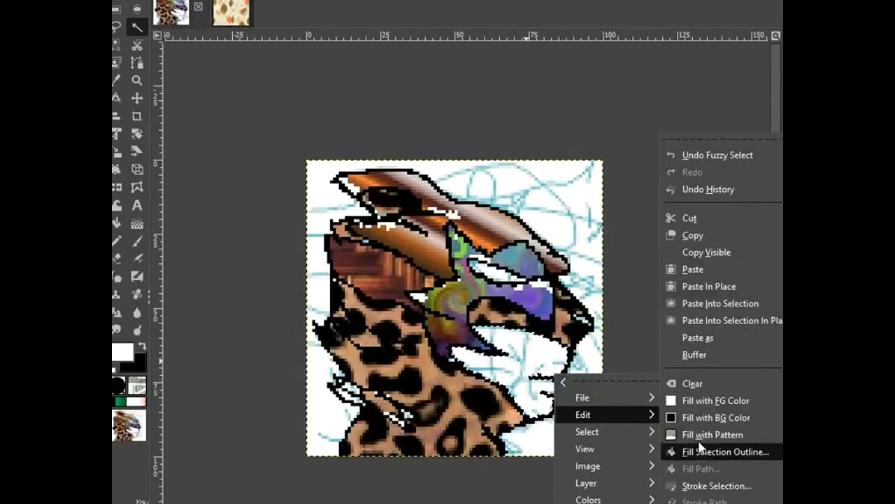
left_click(698, 435)
right_click(568, 209)
right_click(580, 225)
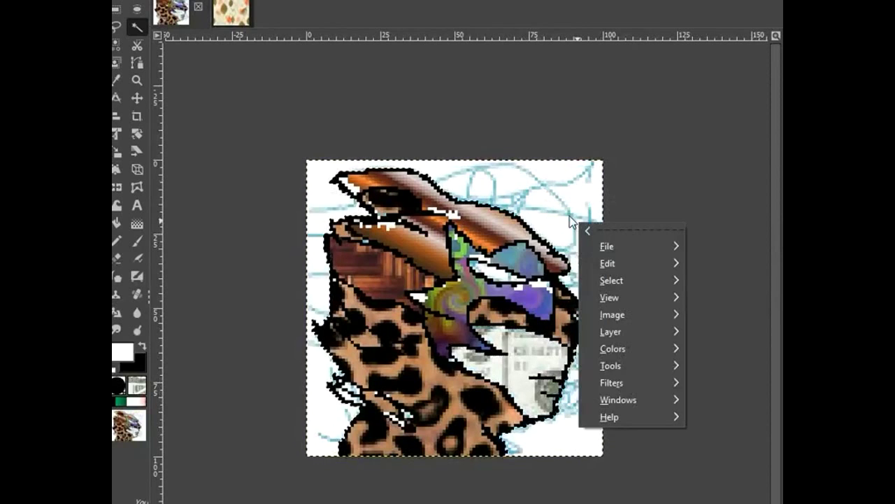
mouse_move(641, 263)
left_click(724, 417)
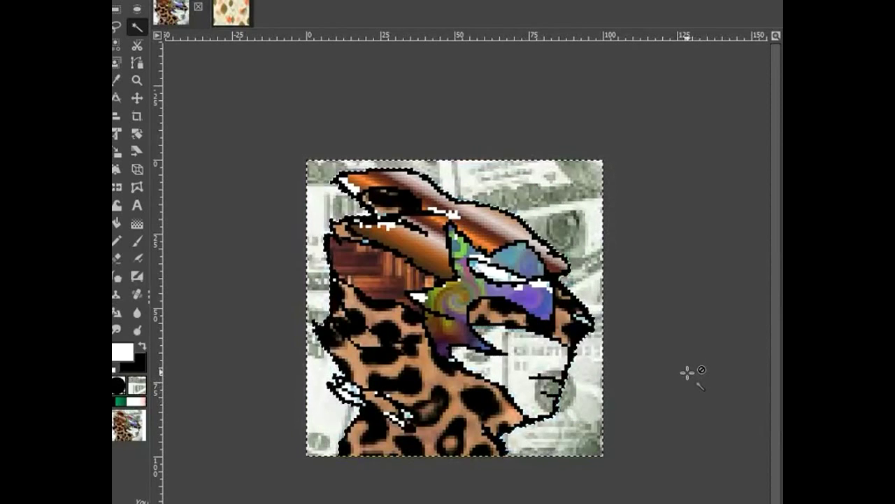
key("ctrl+z")
Select the lower face, try another pattern fill on it and undo the attempt
left_click(535, 354)
right_click(536, 354)
mouse_move(585, 394)
left_click(685, 425)
key("ctrl+z")
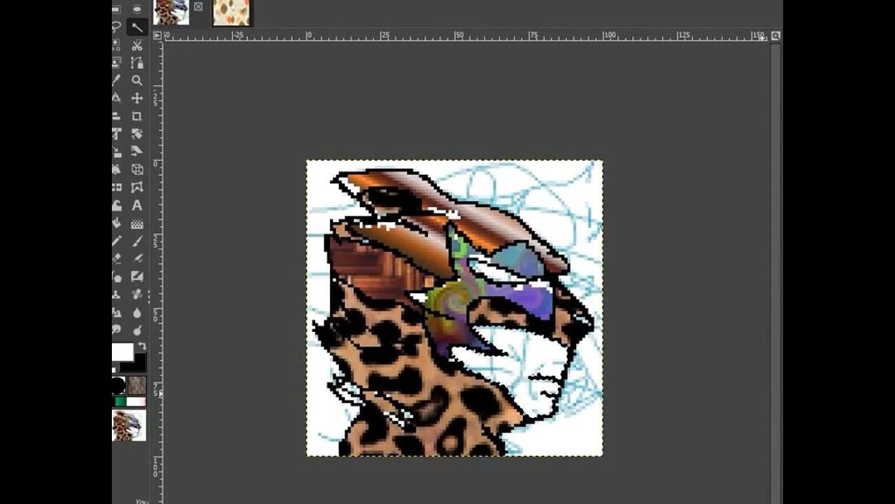
Select the background around the head by fuzzy selection and fill it with the grey-brown ring pattern
left_click(566, 225)
right_click(566, 225)
mouse_move(594, 261)
left_click(732, 431)
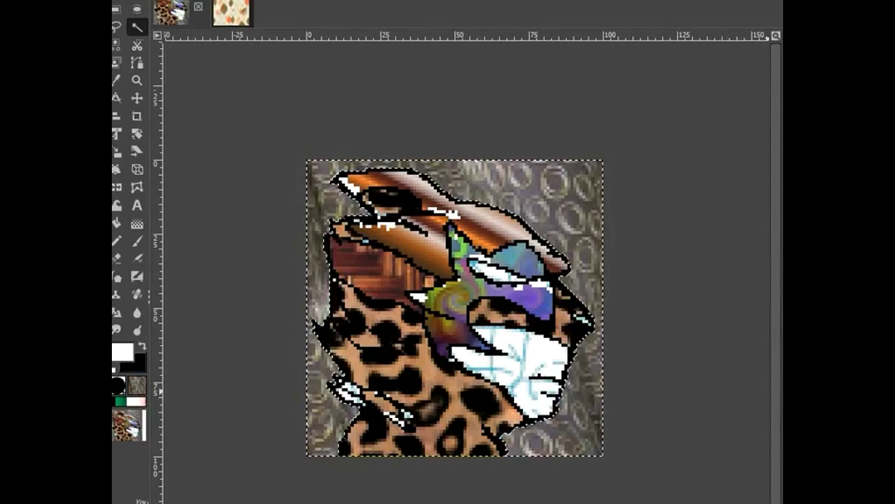
Add the leftover white patches near the ear, brow, eye and neck to the lower-face selection, leaving out the leopard spots
key("z")
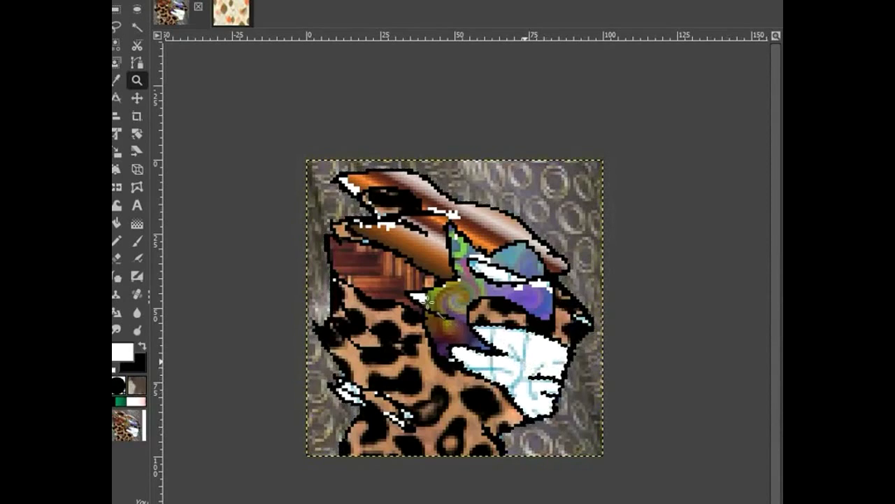
left_click(417, 297)
left_click(414, 295)
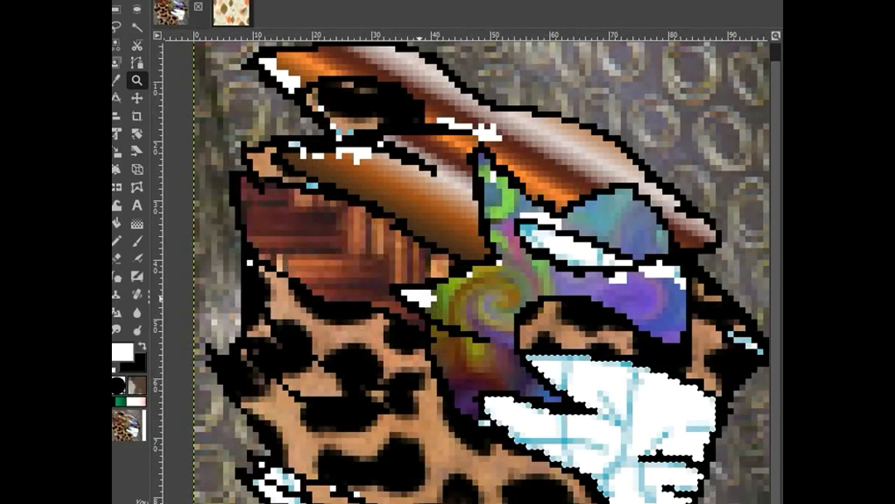
key("u")
left_click(668, 272, "shift")
left_click(487, 132, "shift")
left_click(360, 152, "shift")
left_click(302, 153, "shift")
left_click(283, 77, "shift")
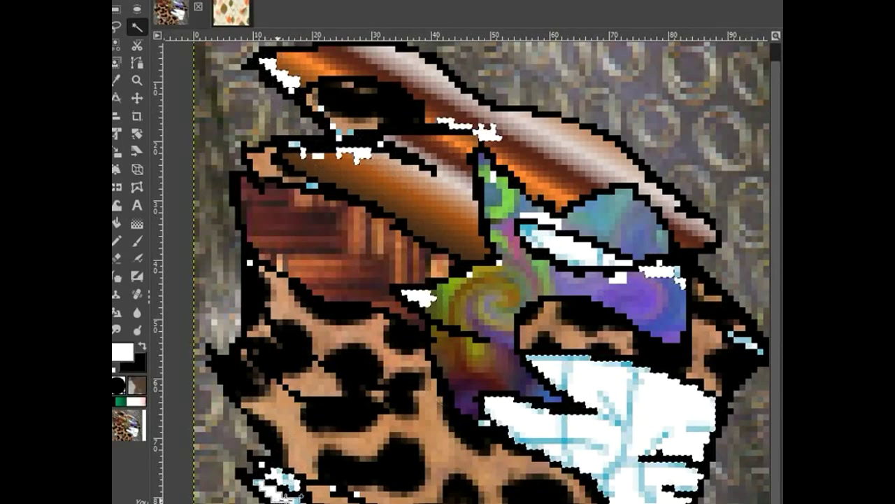
left_click(286, 501, "shift")
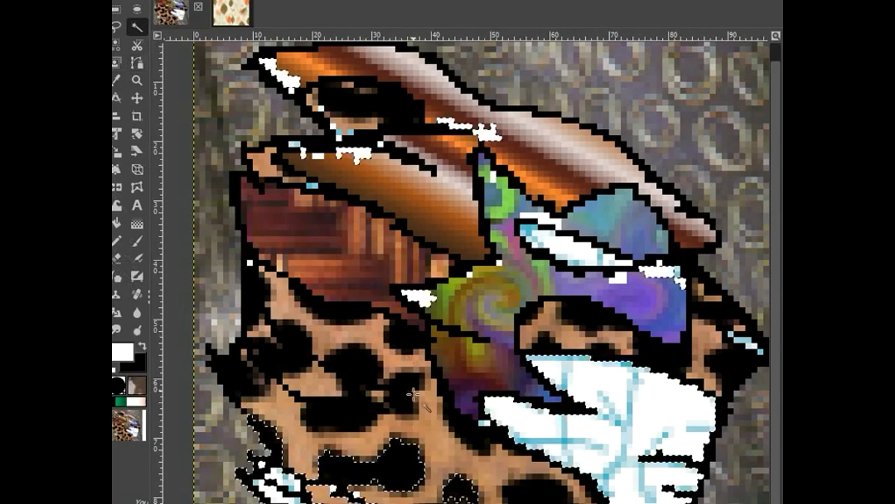
key("ctrl+z")
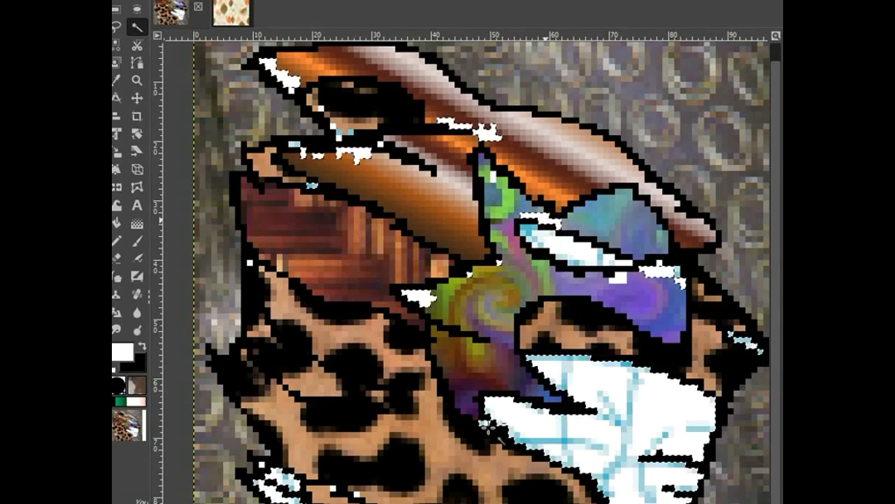
Try pattern fills, including the brown striped pattern, on the selected face and white patches, and undo the dark result
right_click(624, 426)
mouse_move(672, 259)
left_click(764, 433)
right_click(658, 426)
mouse_move(728, 260)
left_click(776, 435)
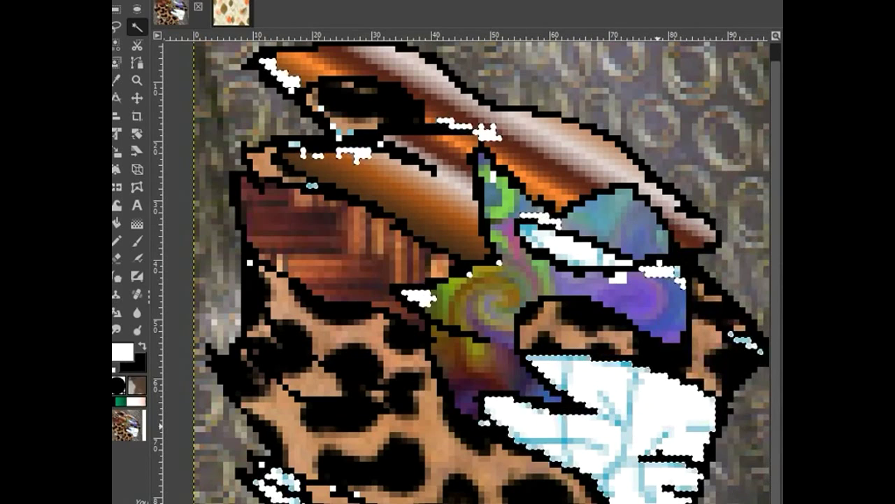
right_click(595, 240)
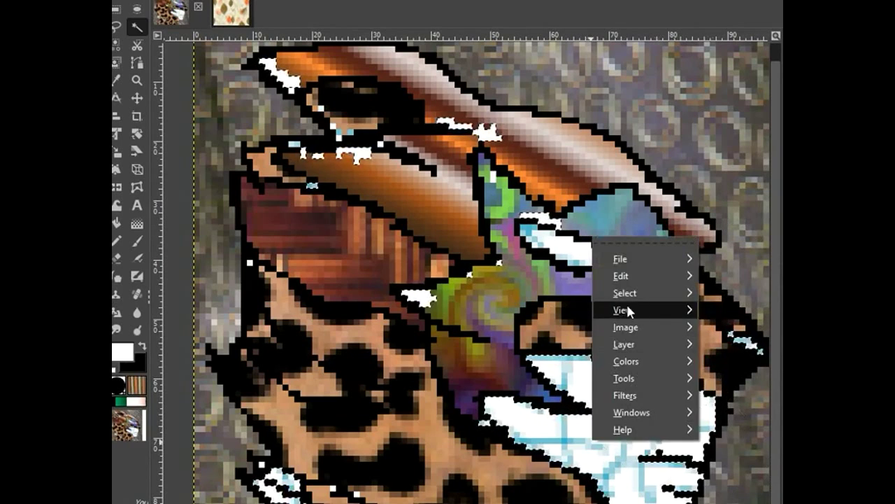
mouse_move(655, 277)
left_click(764, 426)
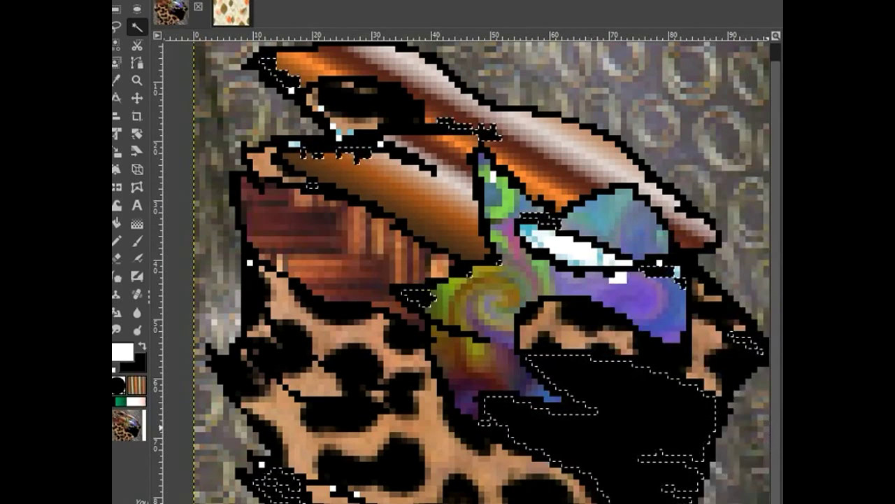
key("ctrl+z")
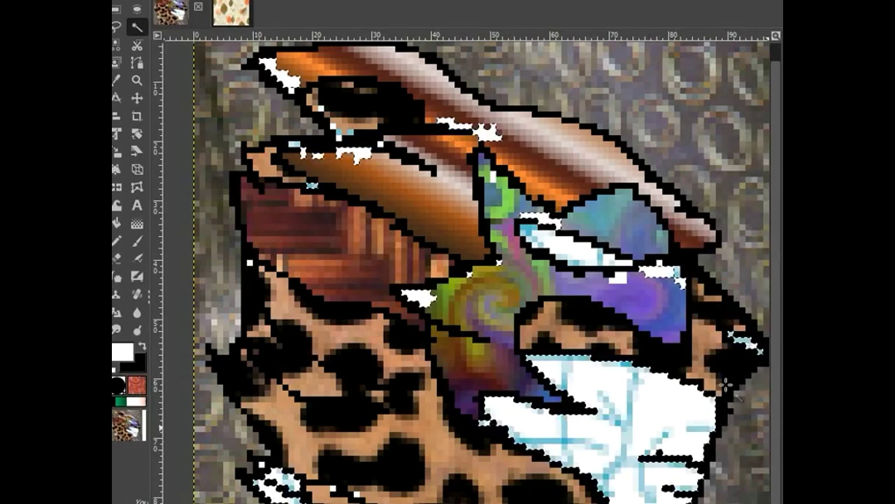
Fill the selected lower face and small white patches with the mottled red pattern
right_click(648, 215)
key("Escape")
scroll(741, 260, "down", 1)
scroll(741, 259, "up", 1)
right_click(742, 260)
key("Escape")
right_click(689, 228)
left_click(778, 490)
scroll(641, 456, "down", 1)
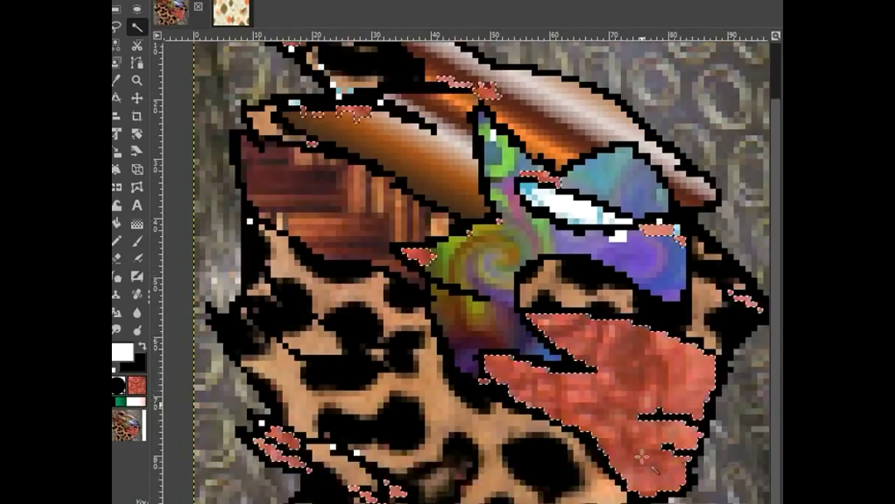
key("z")
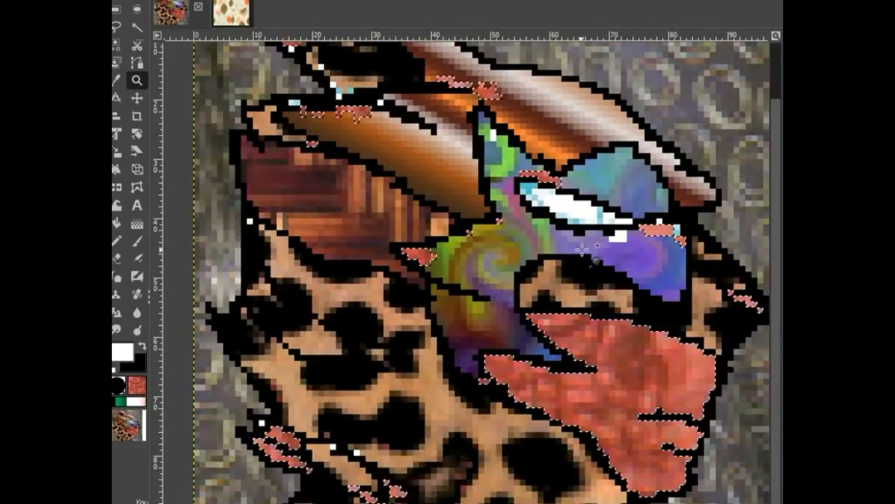
left_click(724, 239)
scroll(669, 241, "down", 3)
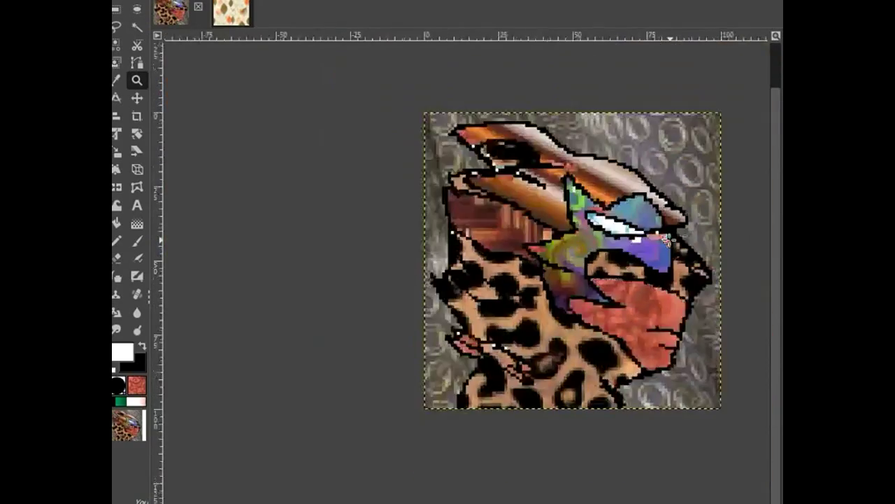
left_click(372, 260, "ctrl")
left_click(715, 156)
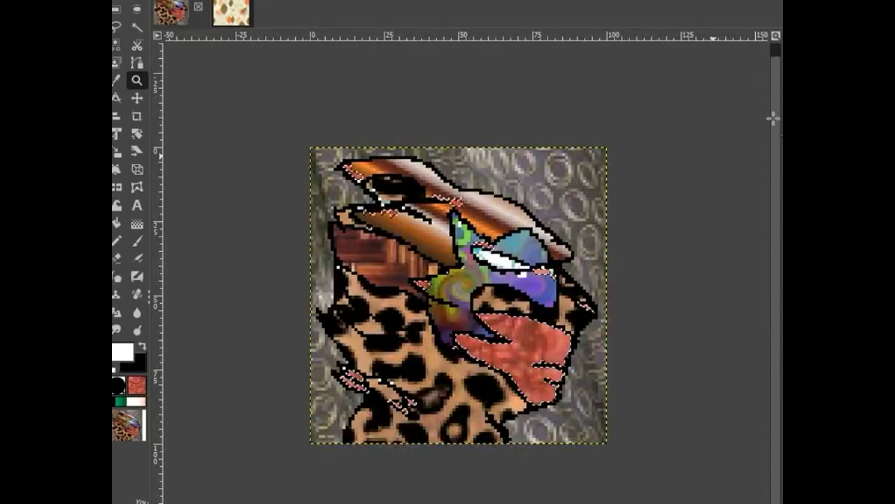
key("u")
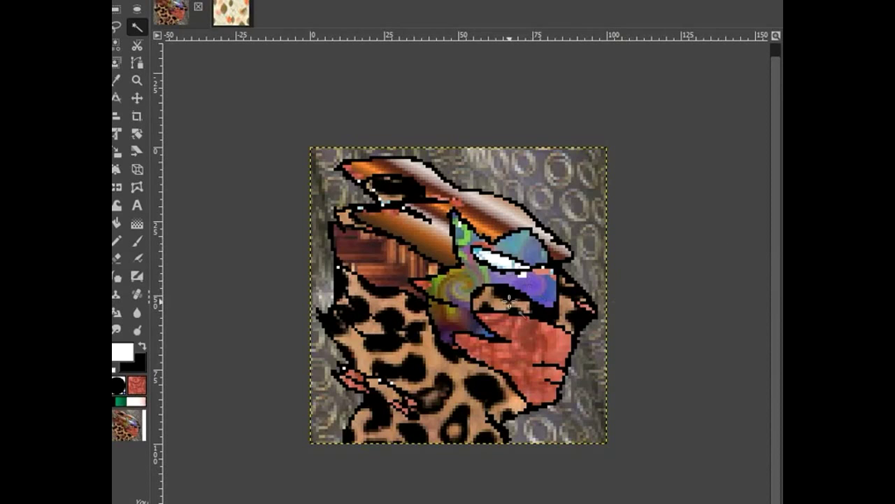
Touch up the white specks along the ear's rear edge with the pencil, using red and tan picked from the neighbouring fills
key("z")
left_click(350, 185)
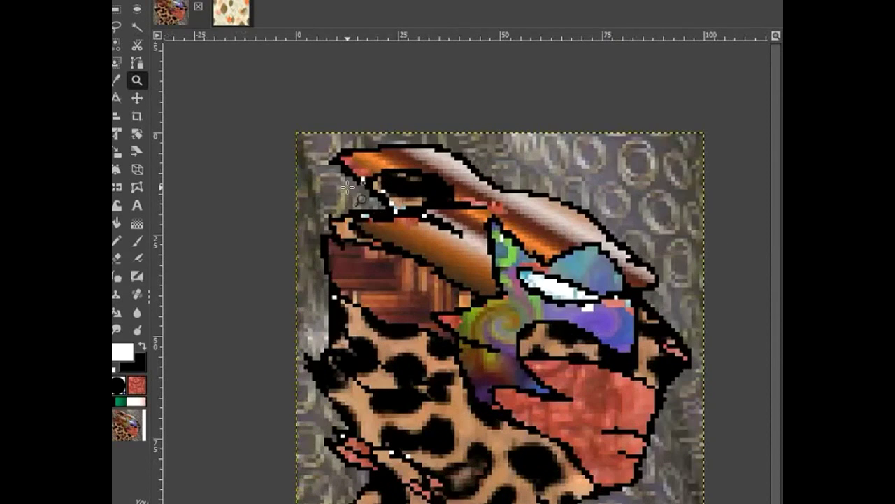
key("o")
left_click(356, 170)
key("n")
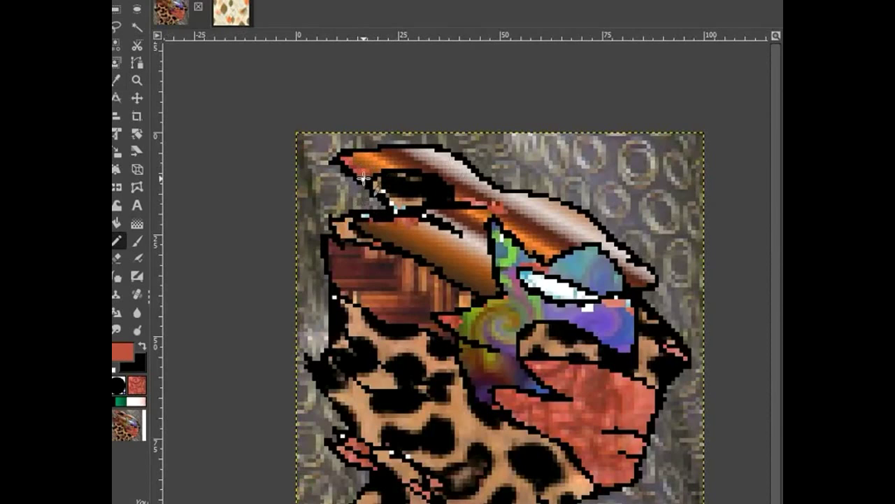
key("o")
left_click(383, 189)
key("n")
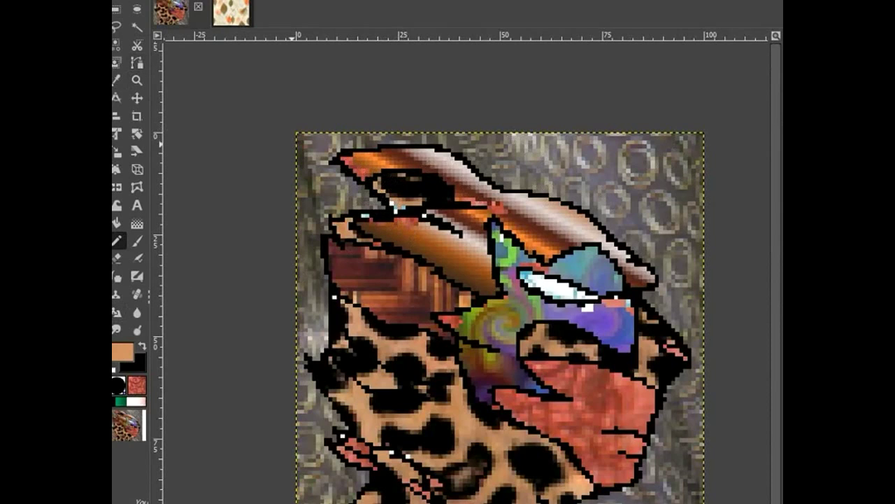
Pick black from the outline and pencil over the white specks around the ear, back of the head and neck
key("o")
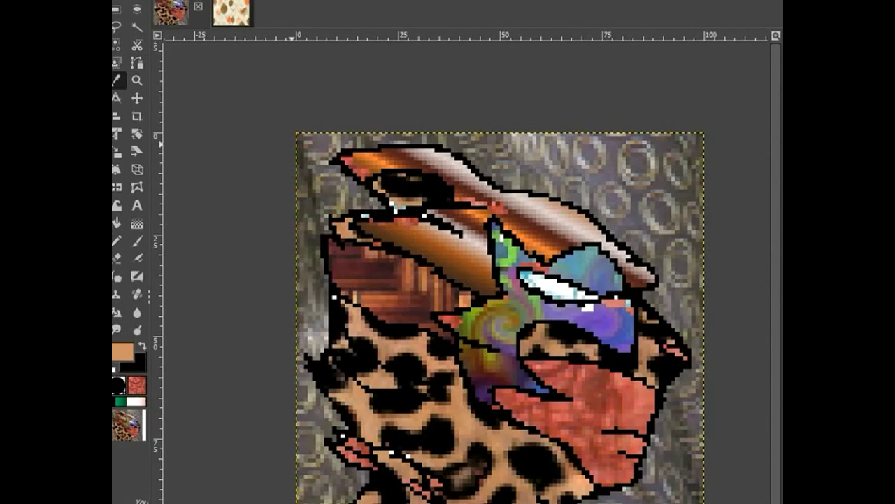
left_click(424, 216)
key("g")
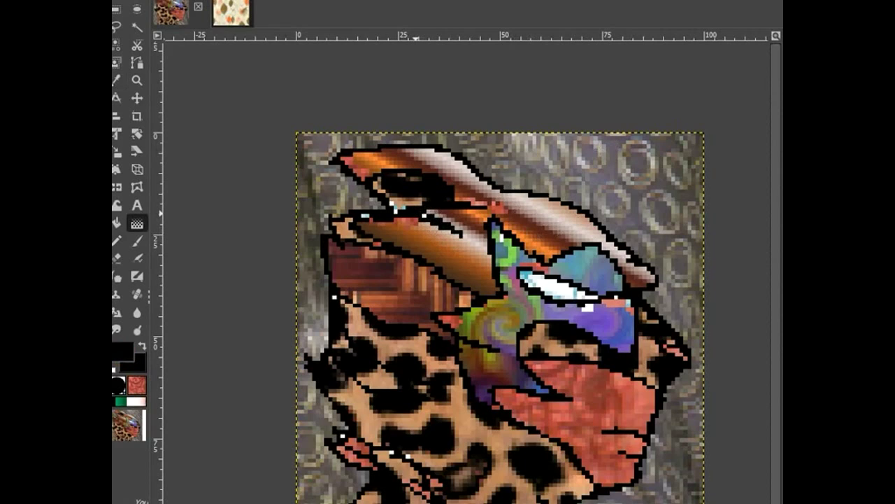
key("n")
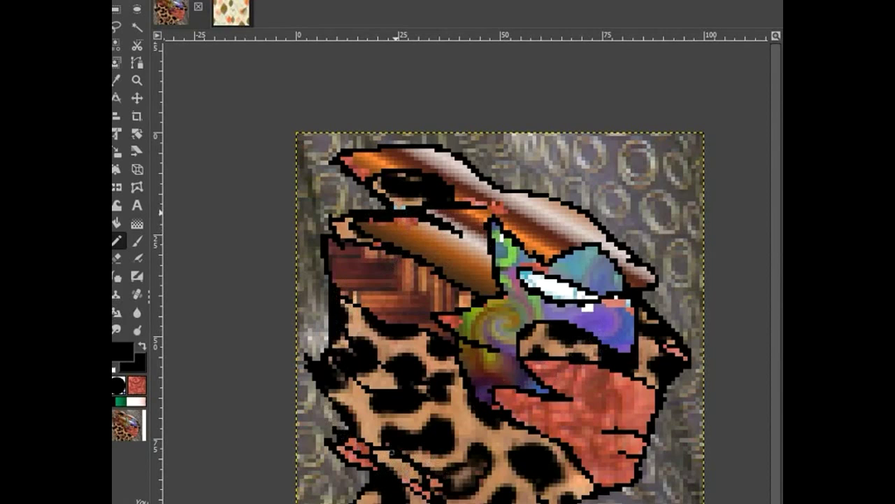
Pencil over the white specks around the eye, the green spike and the mouth, using colours picked from neighbouring fills
left_click(592, 307, "ctrl")
left_click_drag(592, 310, 585, 307)
left_click(623, 304, "ctrl")
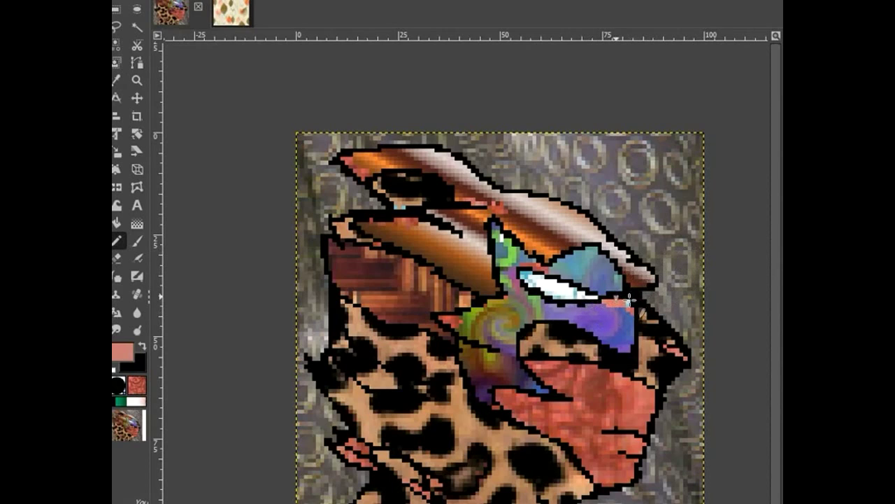
left_click(501, 236, "ctrl")
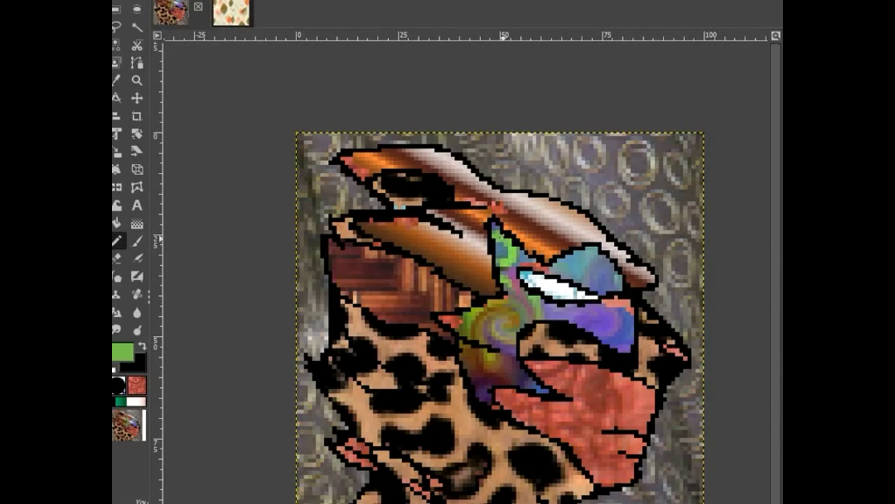
left_click(423, 198, "ctrl")
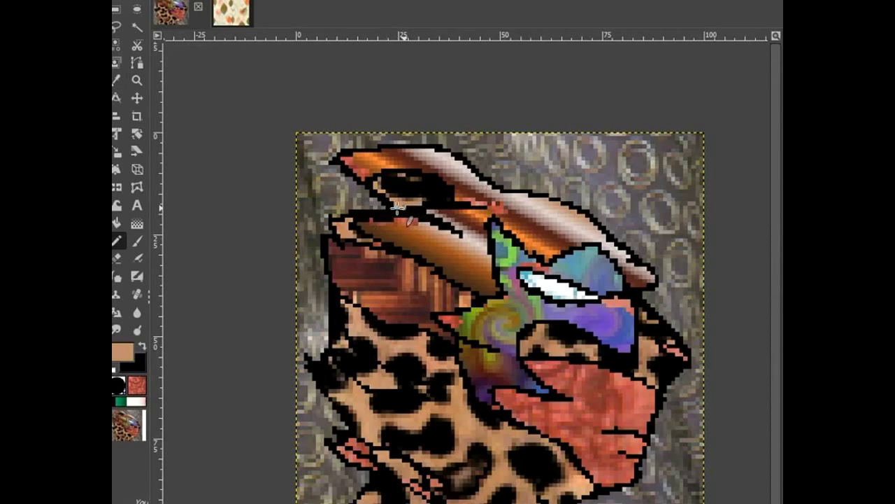
key("ctrl")
left_click(629, 261, "ctrl")
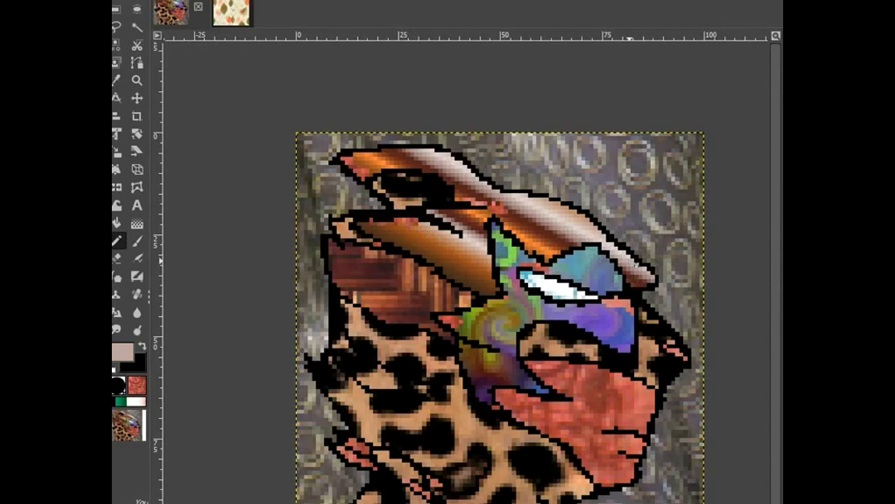
key("ctrl+z")
Fill the white eye with a dark-to-light blue gradient ending at about X 65, Y 44 px, and clear the selection
key("g")
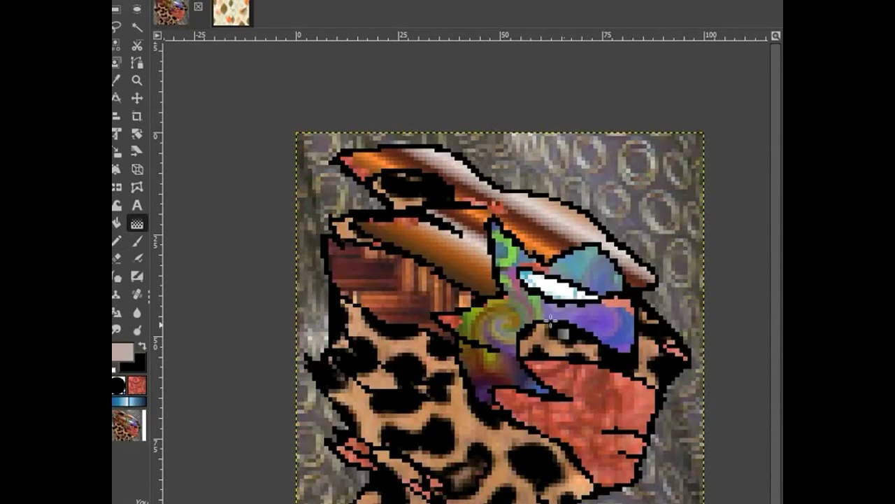
left_click(552, 289)
key("Escape")
left_click(552, 289)
left_click_drag(552, 289, 562, 310)
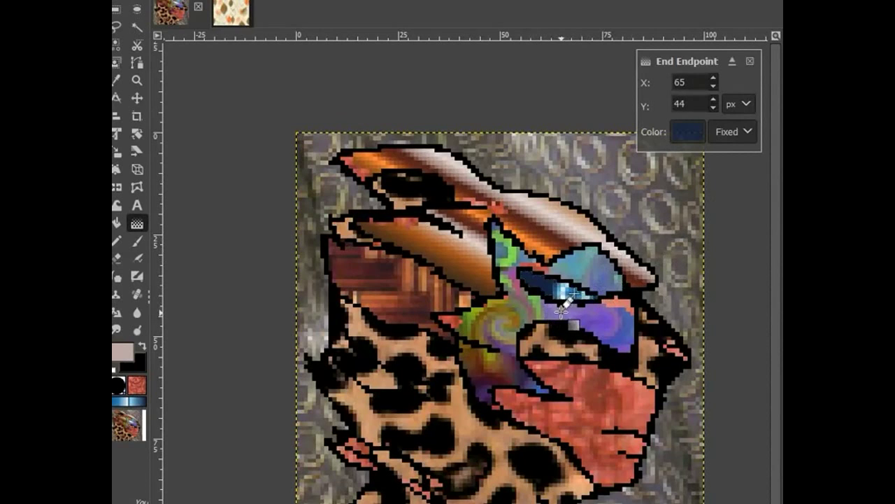
key("Return")
key("r")
left_click(729, 98)
Save the finished portrait as "Disco Frend .xcf" in the Alt NFT ART folder
key("alt+f")
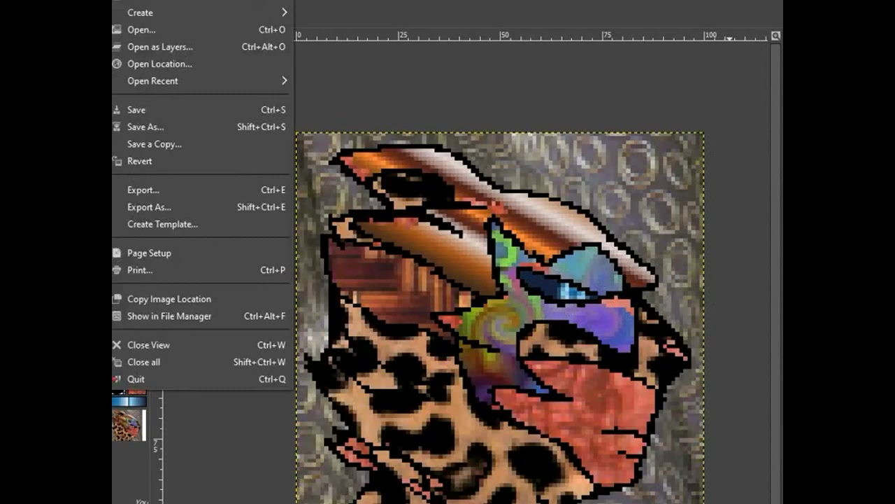
left_click(140, 126)
left_click_drag(382, 45, 299, 40)
type("Disco Frend .xcf")
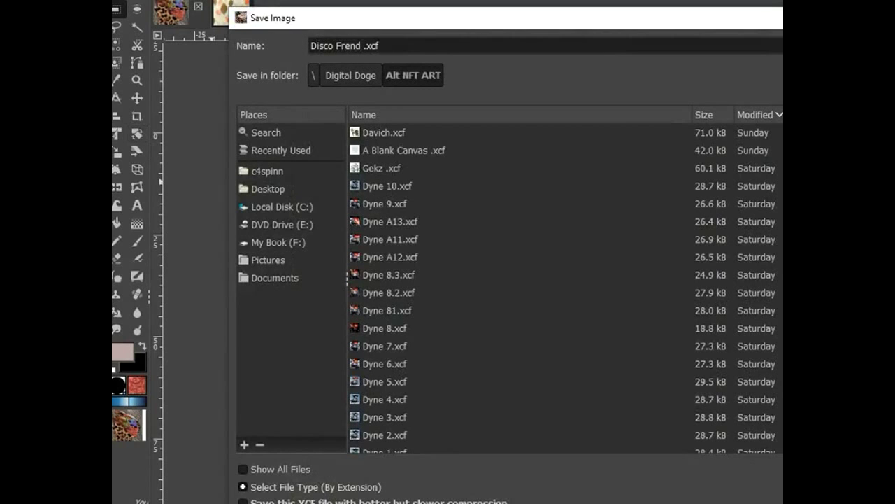
key("Return")
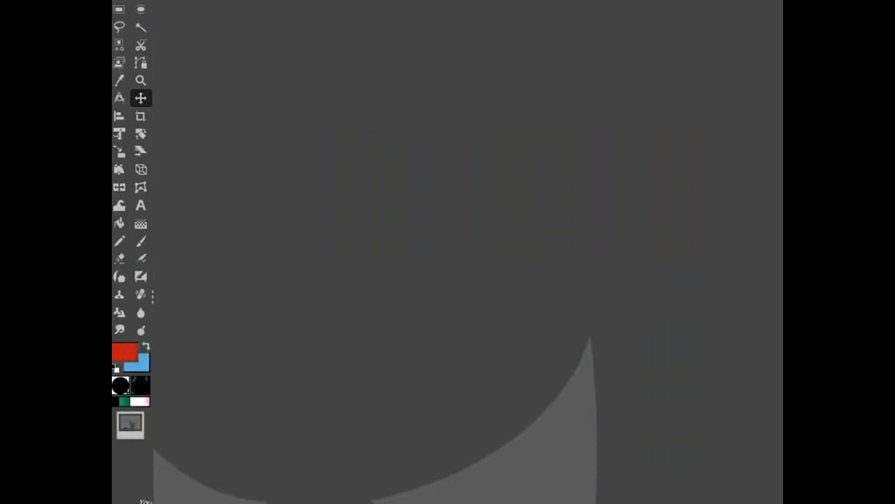
Open "A Blank Canvas .xcf" from the Alt NFT ART folder inside Digital Doge on My Book (F:)
left_click(123, 1)
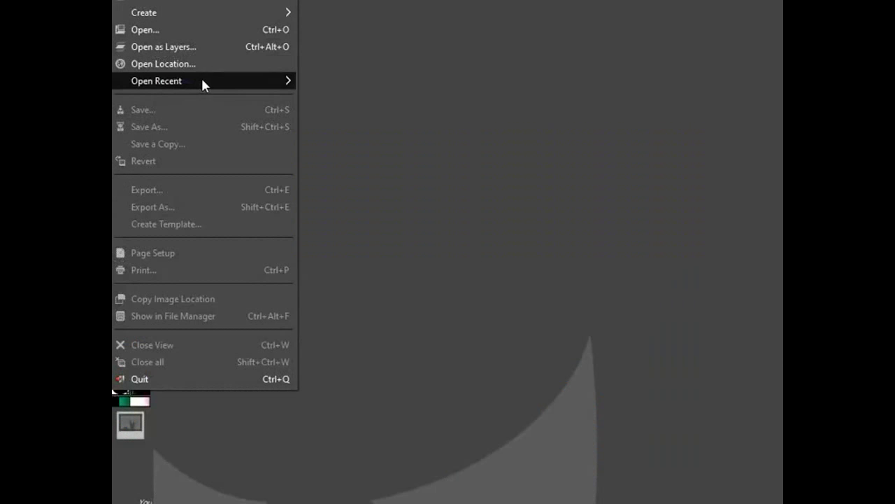
mouse_move(202, 81)
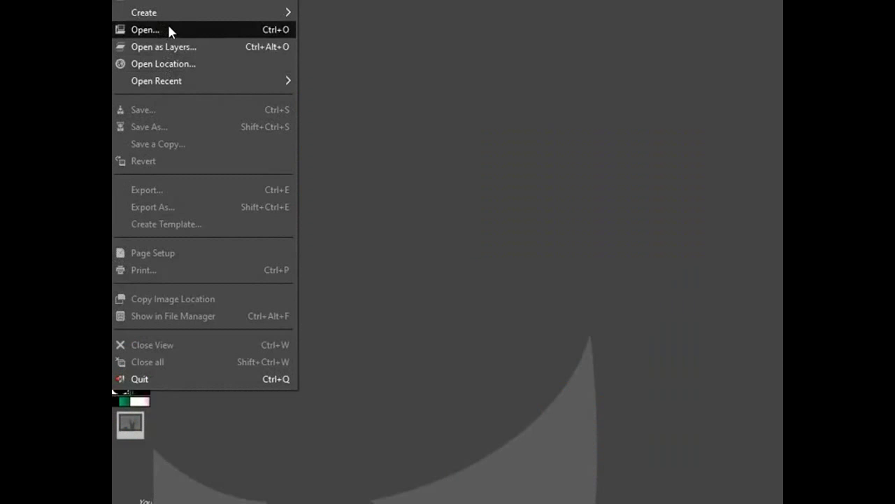
left_click(168, 28)
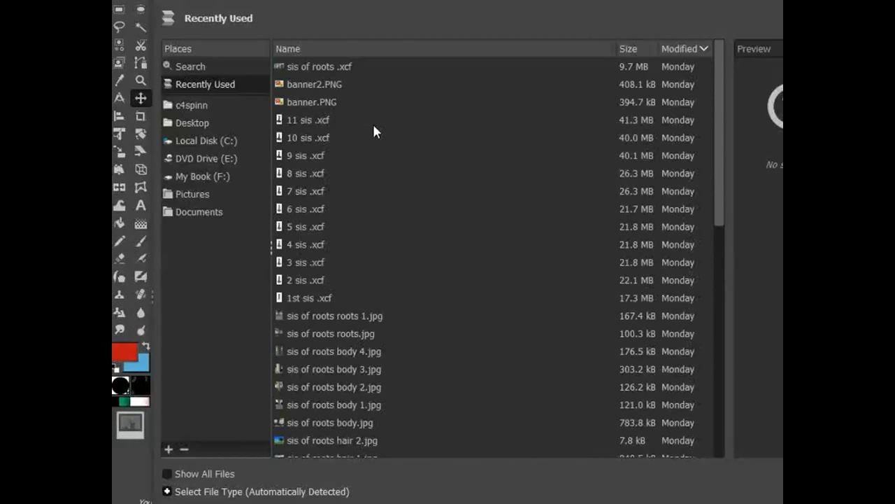
left_click(207, 178)
double_click(312, 279)
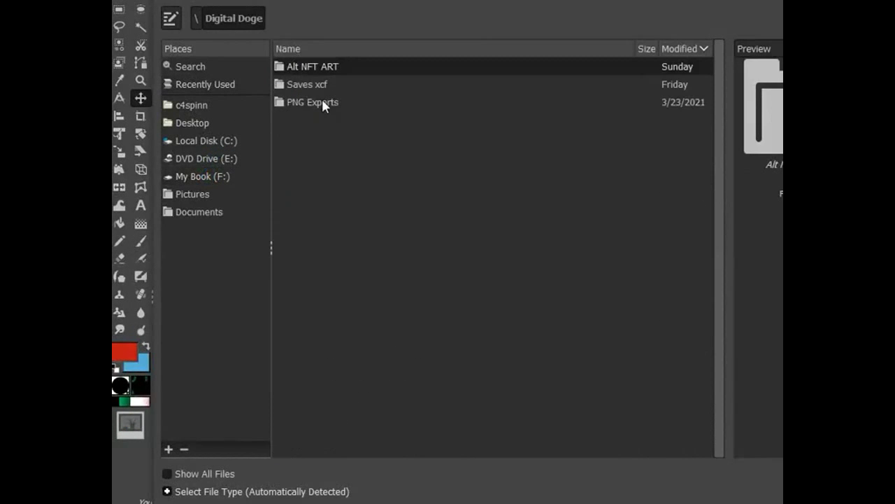
double_click(305, 67)
left_click(331, 104)
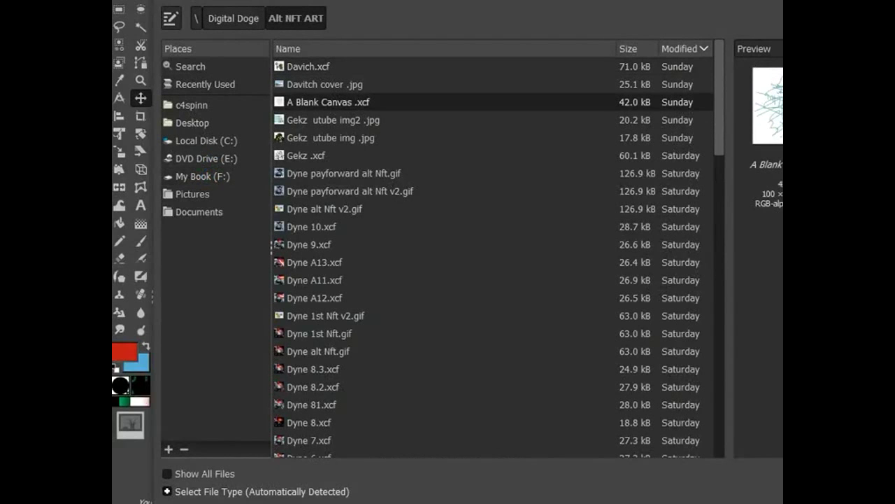
key("Return")
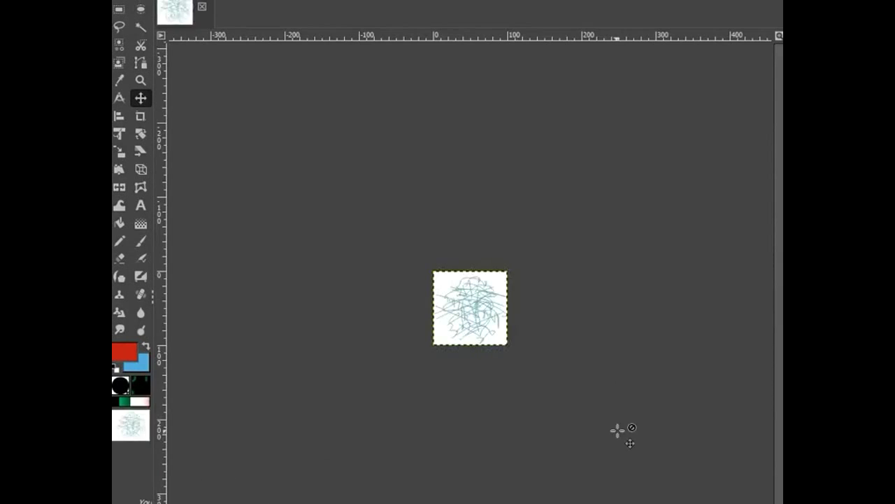
key("z")
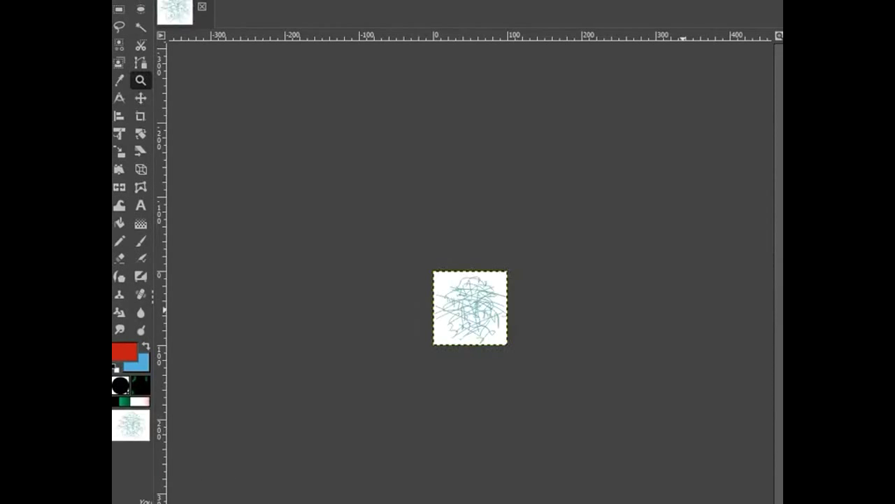
left_click(477, 307)
left_click(474, 305)
left_click(472, 304)
left_click(470, 303)
key("n")
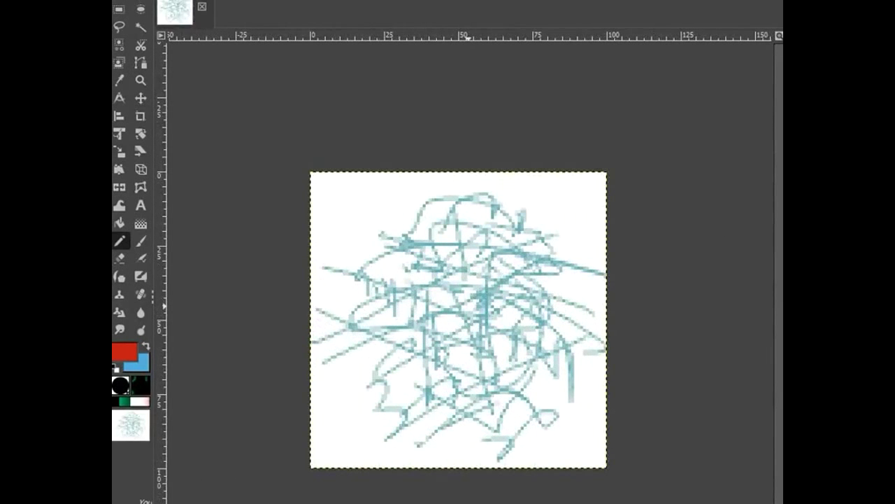
key("d")
key("x")
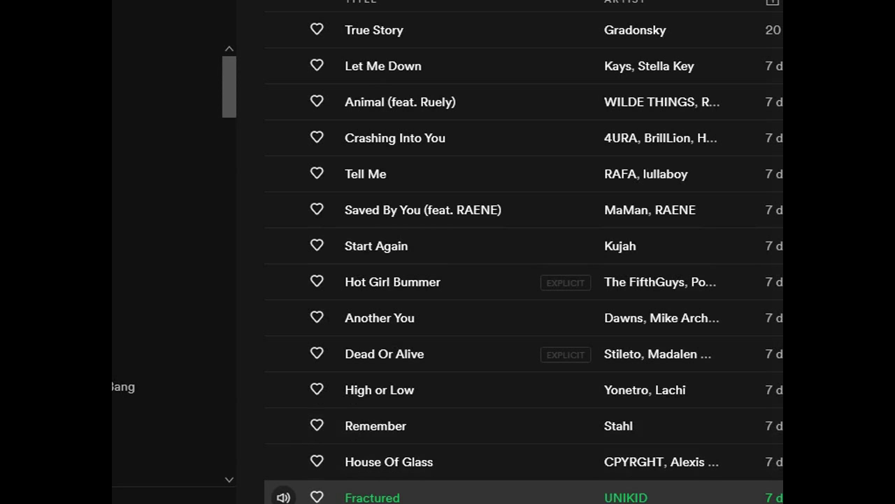
key("alt+Tab")
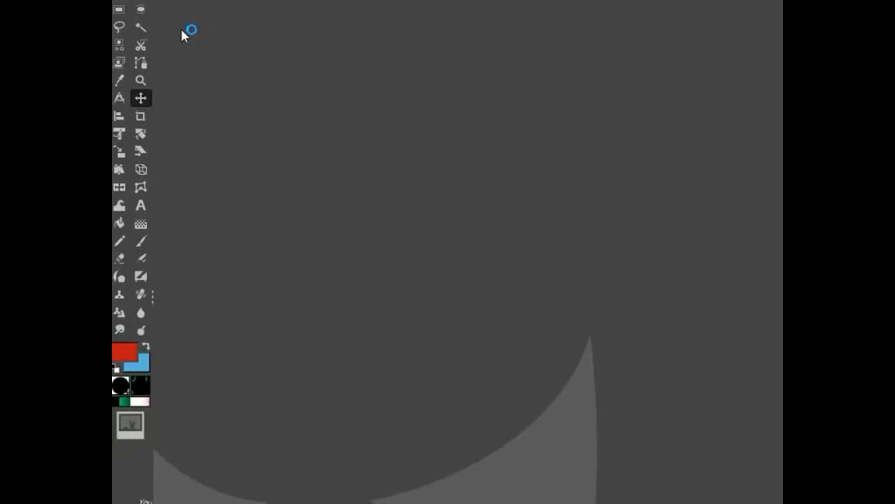
Open "A Blank Canvas .xcf" from the Digital Doge folder's Alt NFT ART subfolder on My Book (F:)
left_click(123, 2)
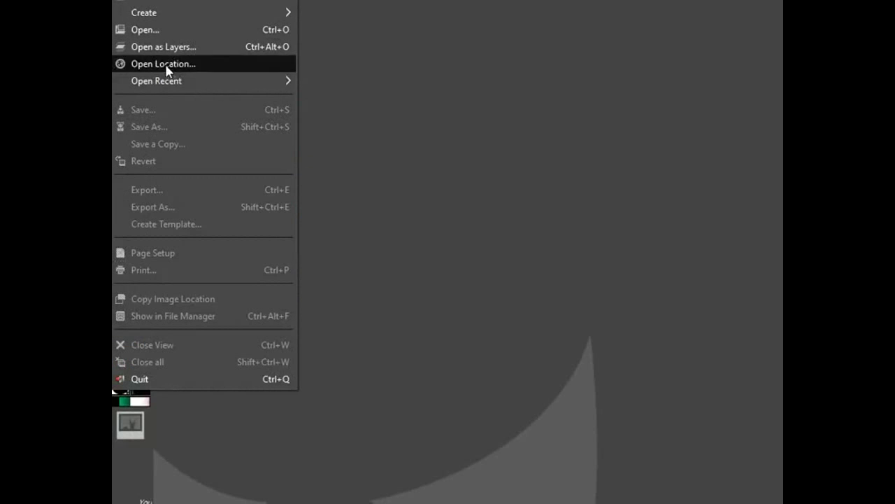
left_click(168, 29)
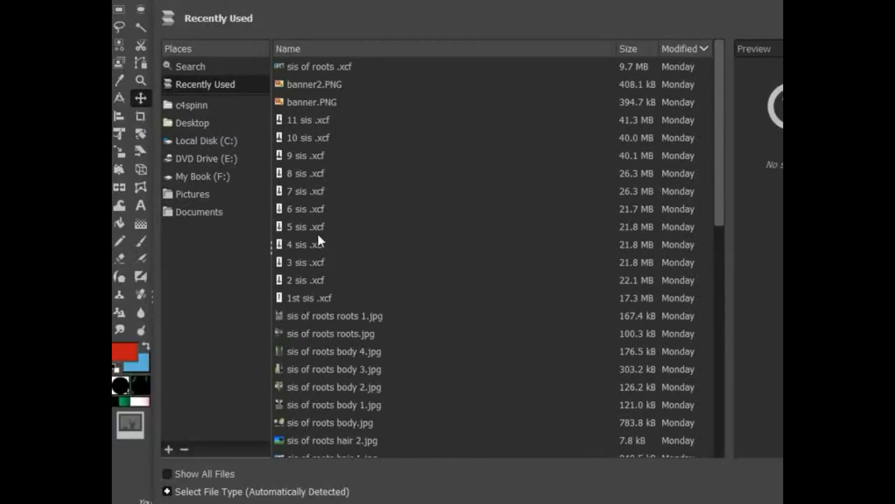
left_click(207, 175)
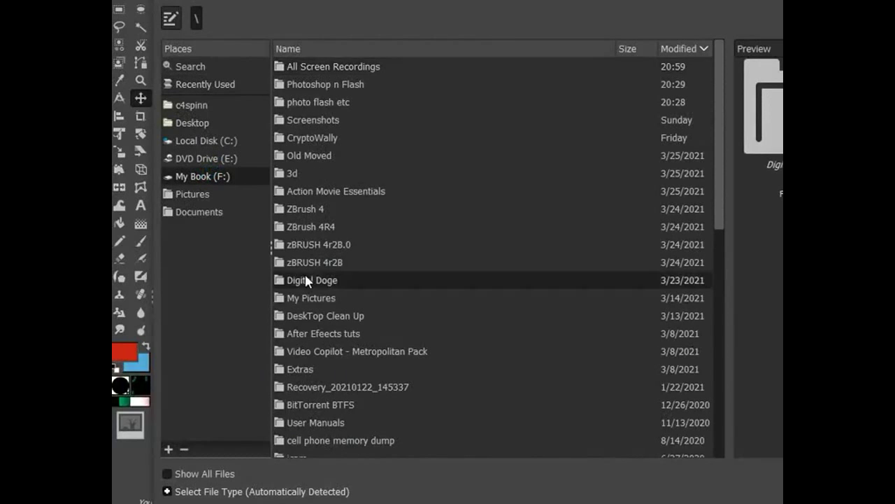
double_click(305, 276)
double_click(302, 66)
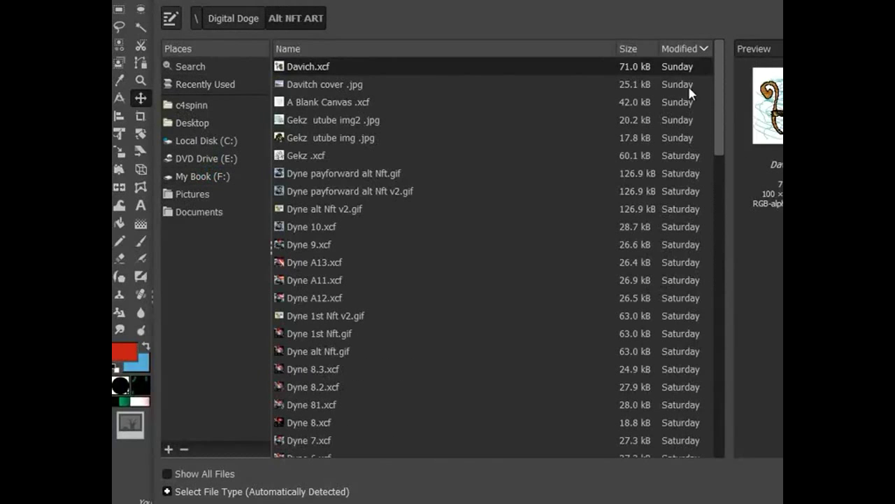
left_click(332, 103)
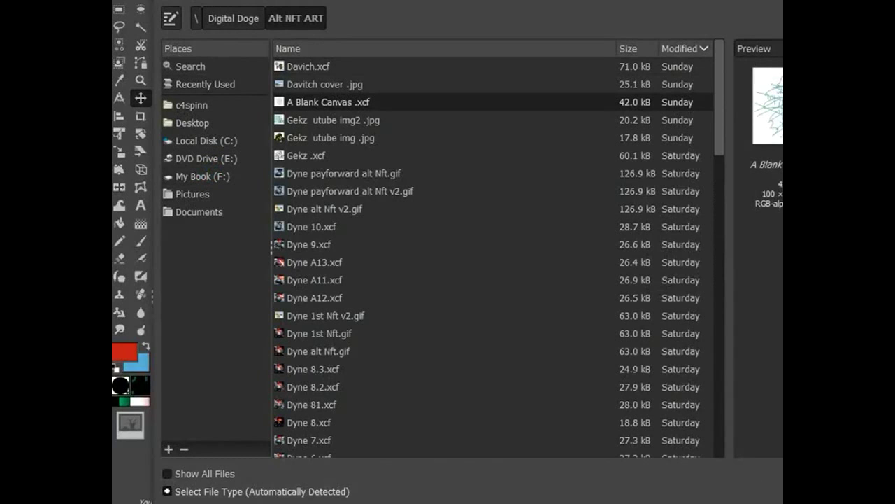
key("Return")
Cover all the old teal scribbles on the canvas with white using the Pencil
key("z")
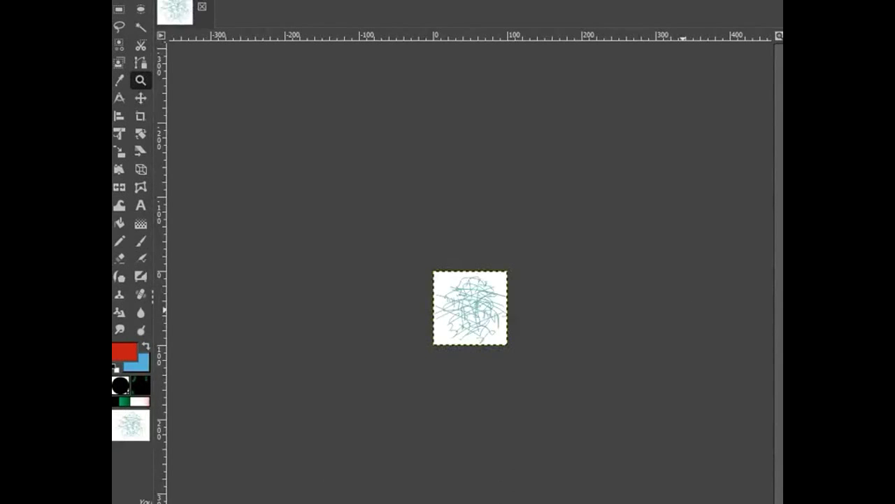
left_click(478, 306)
left_click(471, 303)
left_click(470, 303)
left_click(473, 301)
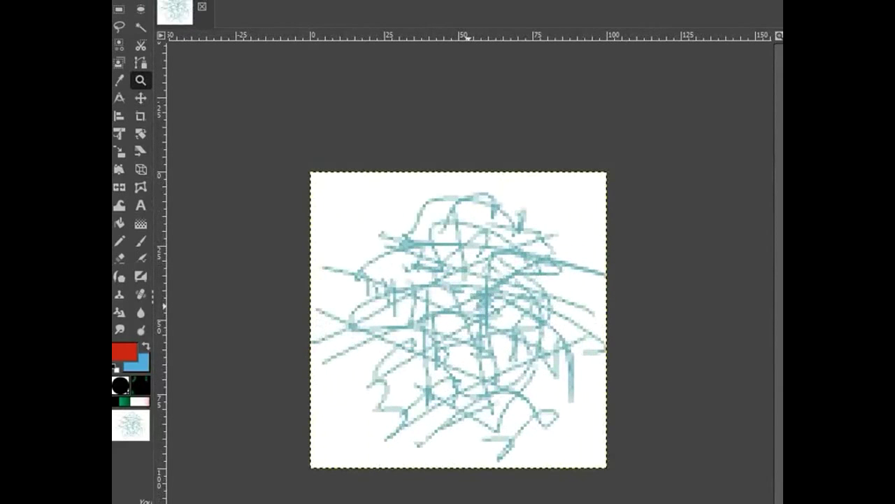
key("n")
key("d")
key("x")
mouse_move(511, 217)
left_mouse_down()
mouse_move(436, 188)
mouse_move(593, 297)
mouse_move(534, 308)
mouse_move(423, 230)
mouse_move(408, 403)
mouse_move(318, 354)
mouse_move(620, 261)
left_mouse_up()
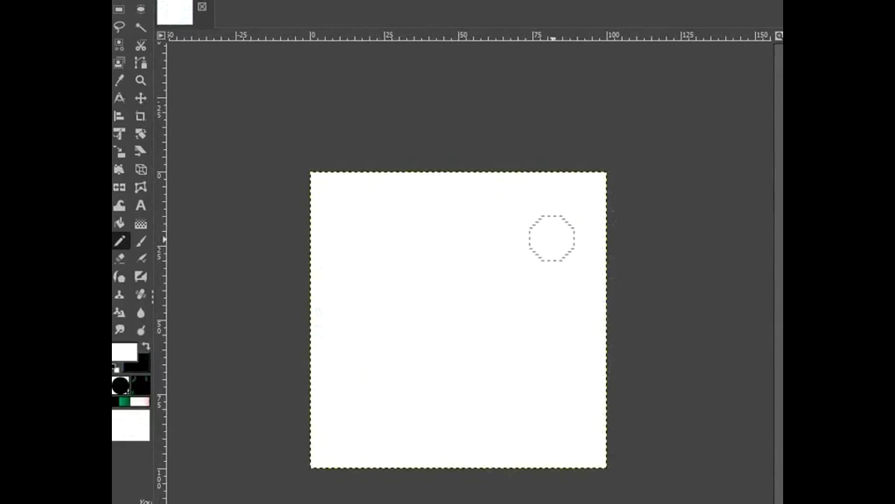
Set the foreground colour to a bright medium blue, keeping white as the background colour
key("x")
left_click(124, 351)
left_click(217, 88)
left_click_drag(175, 77, 187, 43)
left_click(275, 220)
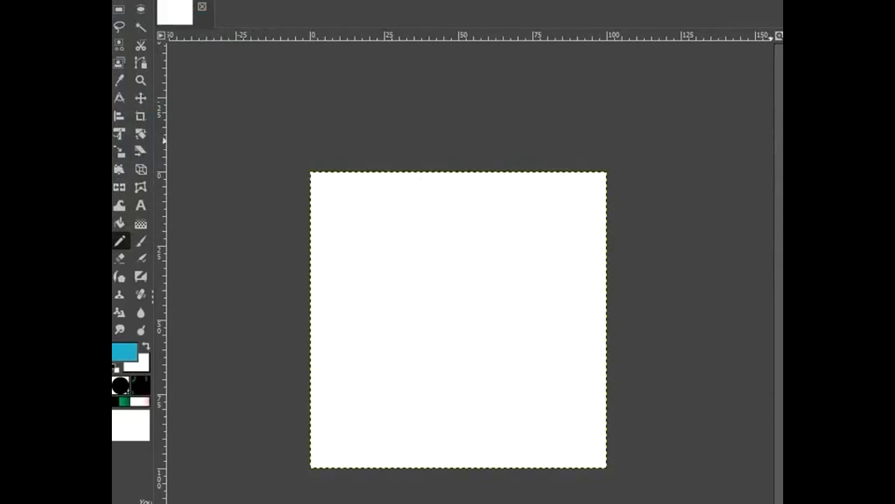
Scribble loose blue curves and zigzags across the white canvas with a thin Paintbrush
key("p")
left_click_drag(538, 282, 451, 259)
mouse_move(483, 299)
left_mouse_down()
mouse_move(427, 265)
mouse_move(454, 351)
left_mouse_up()
left_click_drag(435, 346, 444, 399)
left_click_drag(435, 236, 439, 329)
mouse_move(438, 276)
left_mouse_down()
mouse_move(550, 380)
mouse_move(468, 244)
mouse_move(416, 286)
mouse_move(342, 394)
mouse_move(397, 458)
mouse_move(616, 239)
left_mouse_up()
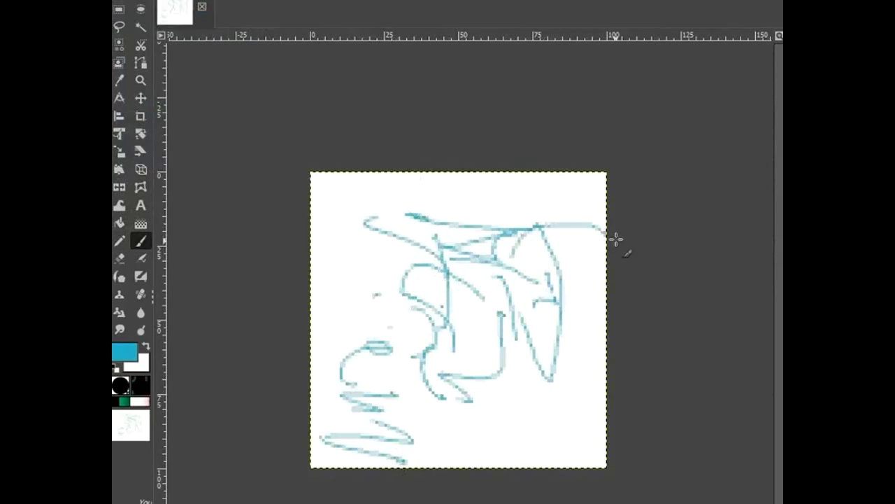
mouse_move(482, 210)
left_mouse_down()
mouse_move(364, 280)
mouse_move(519, 380)
mouse_move(397, 323)
left_mouse_up()
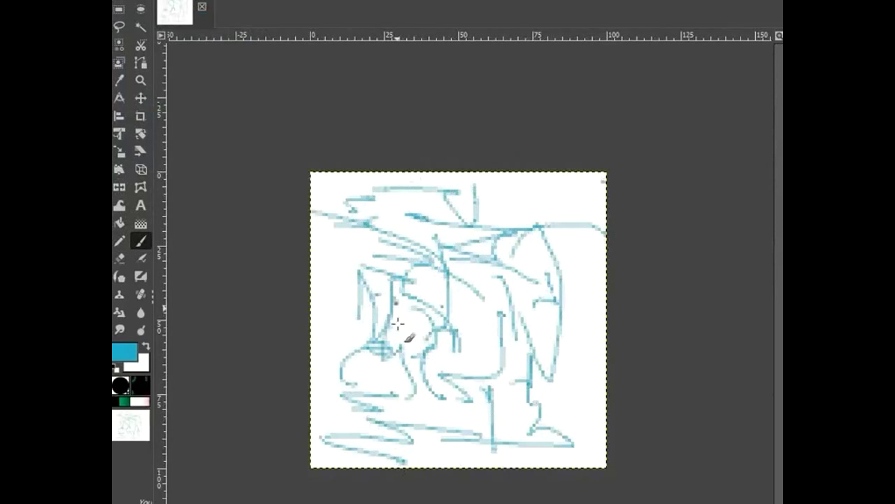
mouse_move(590, 361)
left_mouse_down()
mouse_move(536, 373)
mouse_move(414, 327)
mouse_move(489, 203)
mouse_move(393, 310)
mouse_move(448, 350)
left_mouse_up()
mouse_move(496, 266)
left_mouse_down()
mouse_move(410, 266)
mouse_move(458, 428)
mouse_move(458, 360)
left_mouse_up()
Paint over the whole blue scribble with white using the Pencil
key("x")
mouse_move(535, 294)
left_mouse_down()
mouse_move(512, 254)
mouse_move(573, 240)
left_mouse_up()
key("n")
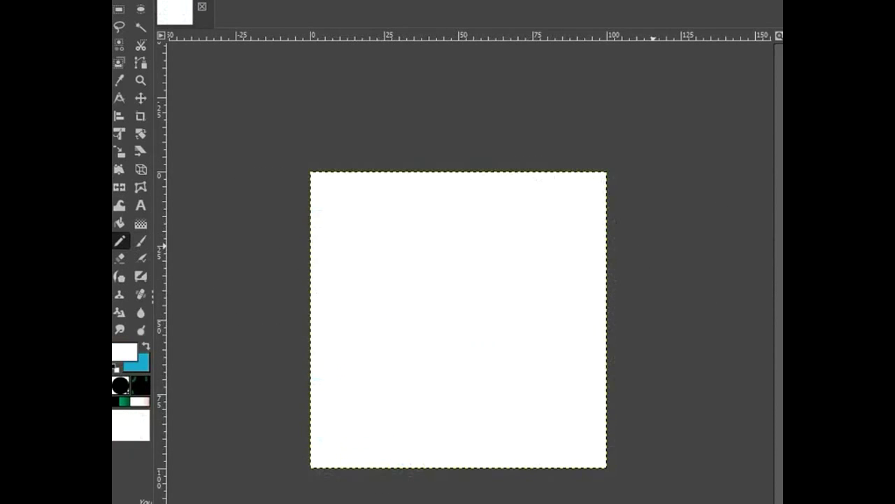
Cover the cleared canvas with a dense web of random overlapping blue lines using the Paintbrush
key("p")
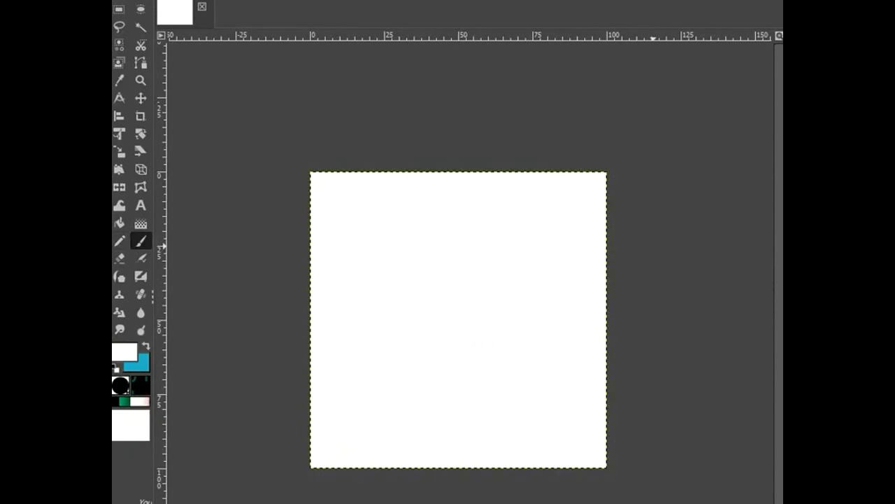
key("x")
left_click_drag(451, 294, 311, 247)
left_click_drag(362, 291, 311, 285)
left_click_drag(363, 351, 311, 319)
left_click_drag(409, 364, 365, 360)
left_click_drag(485, 365, 418, 344)
mouse_move(502, 365)
left_mouse_down()
mouse_move(361, 298)
mouse_move(500, 286)
mouse_move(420, 216)
mouse_move(405, 236)
mouse_move(390, 386)
mouse_move(408, 240)
mouse_move(622, 432)
mouse_move(512, 410)
mouse_move(349, 421)
mouse_move(496, 303)
mouse_move(517, 427)
left_mouse_up()
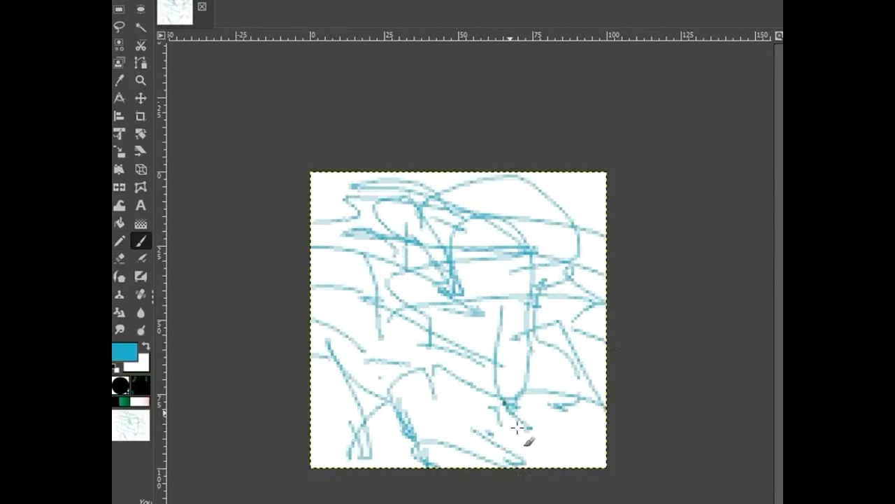
left_click_drag(476, 256, 494, 316)
left_click_drag(458, 368, 432, 428)
left_click_drag(495, 312, 480, 333)
left_click_drag(391, 320, 445, 327)
left_click_drag(419, 285, 438, 303)
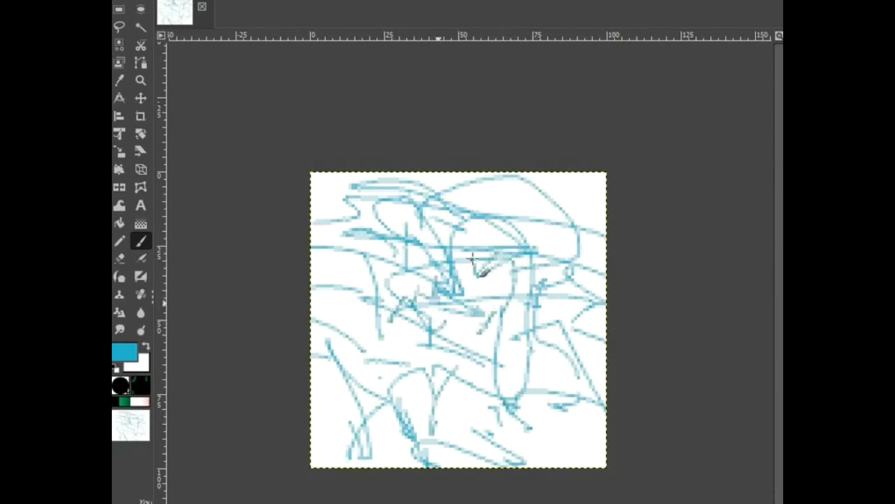
left_click_drag(473, 259, 562, 264)
mouse_move(440, 237)
left_mouse_down()
mouse_move(443, 325)
mouse_move(538, 423)
mouse_move(526, 424)
mouse_move(380, 334)
mouse_move(389, 432)
mouse_move(320, 345)
mouse_move(461, 358)
mouse_move(548, 332)
mouse_move(509, 408)
mouse_move(584, 381)
mouse_move(477, 321)
mouse_move(433, 281)
mouse_move(405, 225)
mouse_move(382, 253)
mouse_move(509, 278)
mouse_move(385, 332)
mouse_move(357, 396)
mouse_move(428, 432)
mouse_move(369, 413)
mouse_move(384, 346)
mouse_move(497, 244)
mouse_move(479, 182)
mouse_move(593, 252)
mouse_move(570, 401)
mouse_move(545, 434)
left_mouse_up()
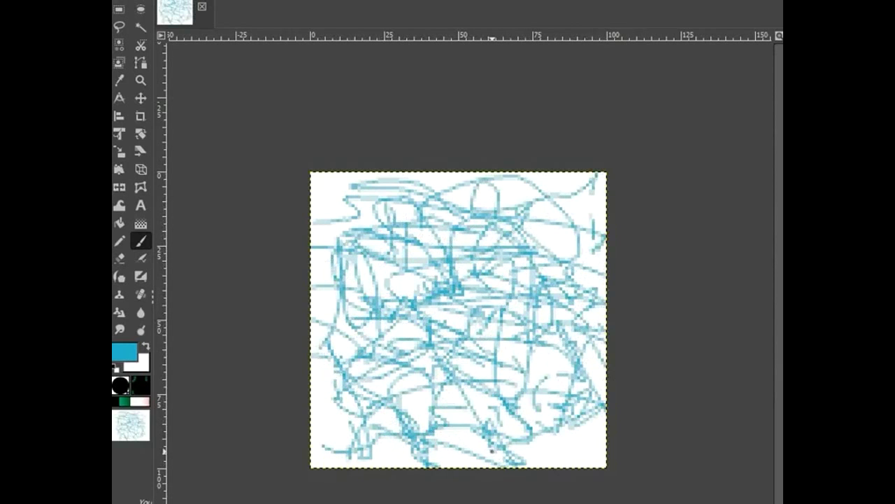
Add a new layer above the blue scribble for Pencil line art, and reset the colours to black foreground and white background
key("x")
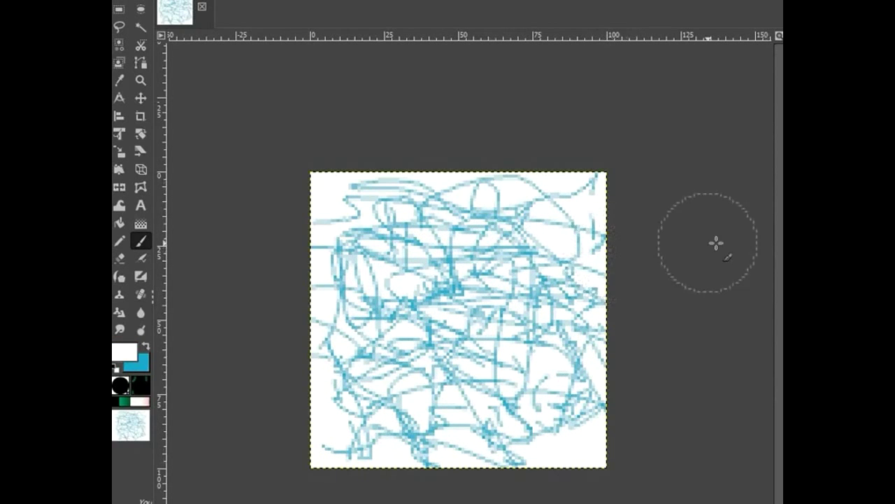
key("n")
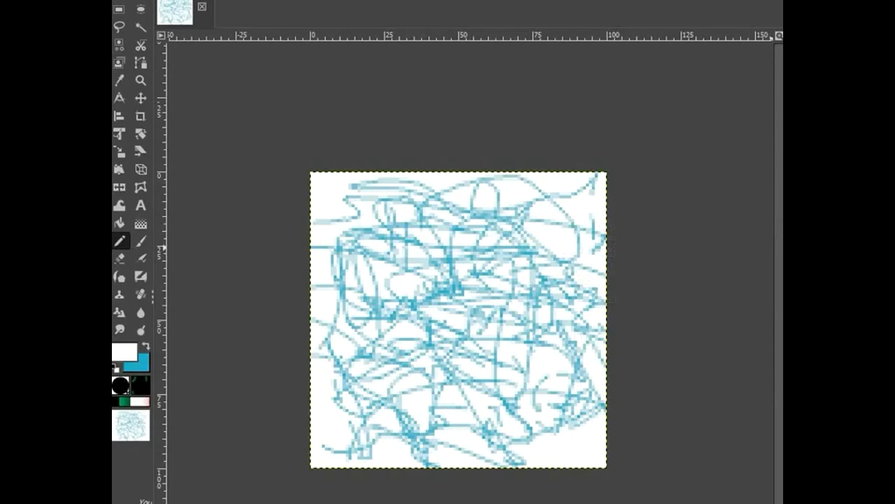
key("ctrl+shift+n")
key("Return")
key("x")
key("d")
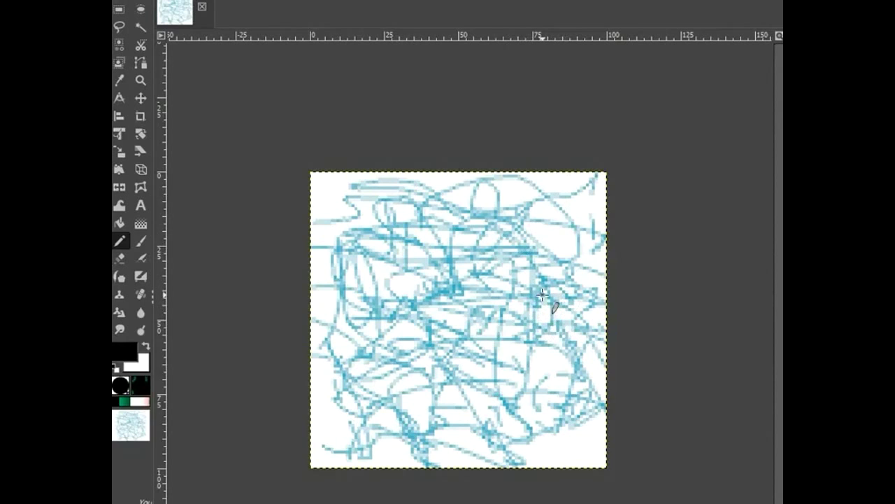
mouse_move(513, 260)
left_mouse_down()
mouse_move(478, 274)
mouse_move(508, 236)
mouse_move(531, 263)
mouse_move(529, 322)
mouse_move(526, 372)
mouse_move(498, 396)
mouse_move(501, 348)
mouse_move(495, 363)
mouse_move(513, 264)
mouse_move(503, 228)
mouse_move(481, 238)
mouse_move(473, 269)
left_mouse_up()
mouse_move(510, 295)
left_mouse_down()
mouse_move(491, 293)
mouse_move(473, 269)
left_mouse_up()
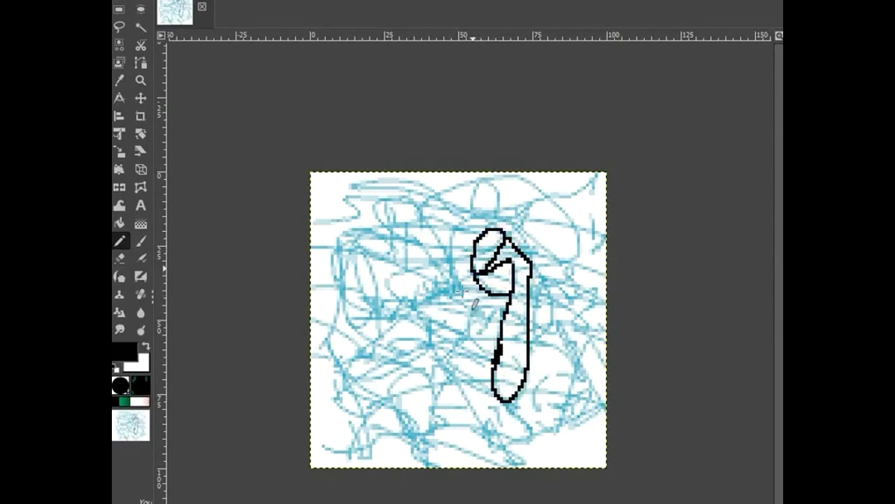
mouse_move(488, 306)
left_mouse_down()
mouse_move(469, 321)
mouse_move(470, 339)
left_mouse_up()
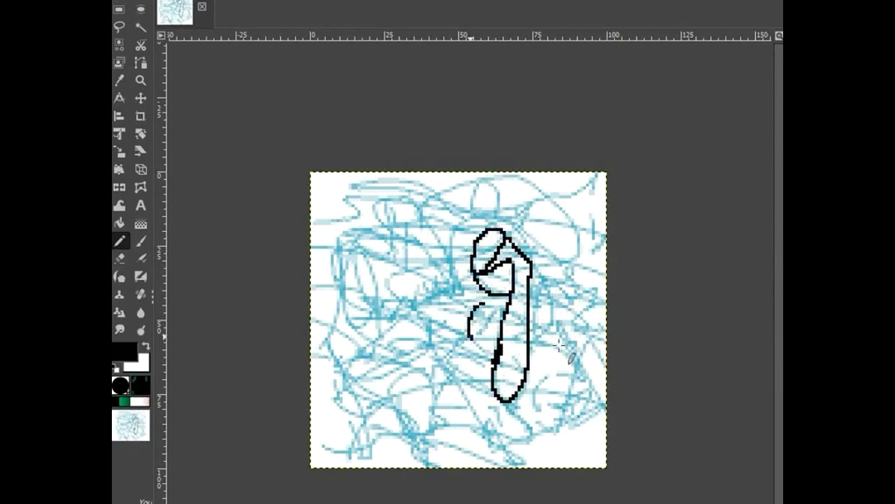
left_click_drag(445, 382, 409, 390)
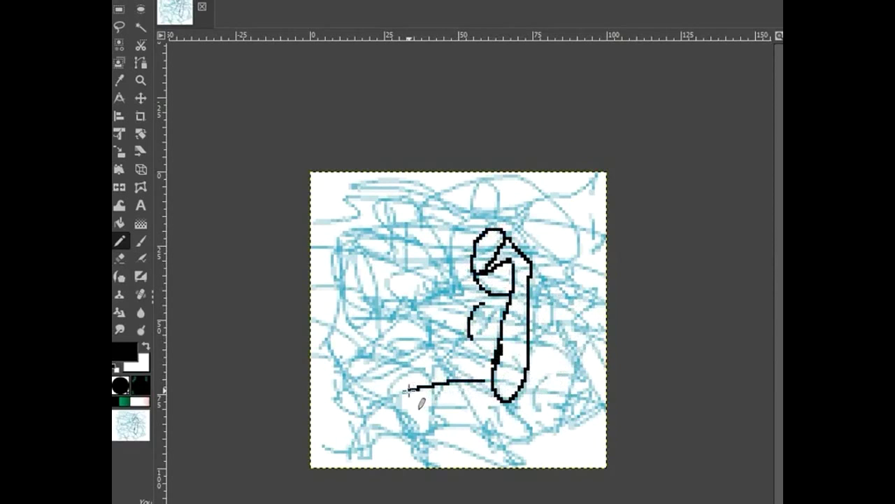
key("ctrl+z")
key("ctrl+z")
key("ctrl+z")
key("ctrl+z")
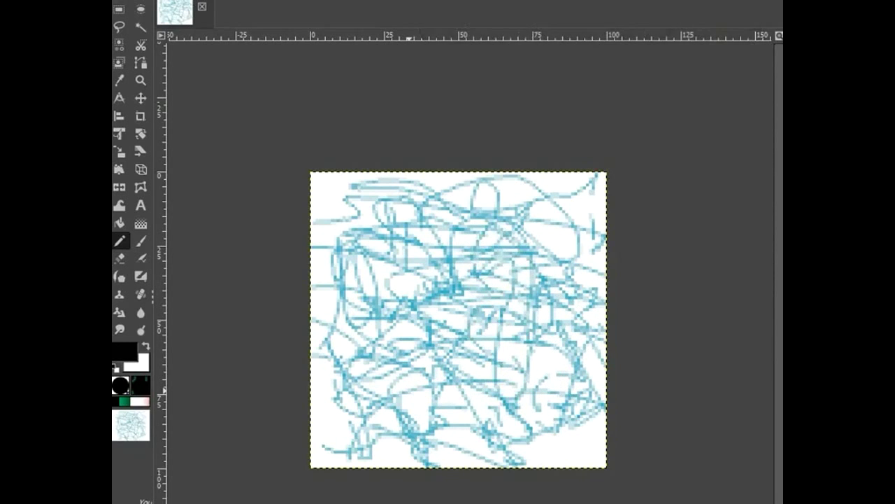
Trace the animal's facial profile in black over the scribble, including brow, eye, nose, mouth, jaw, cheek markings and a rounded neck shape
mouse_move(434, 385)
left_mouse_down()
mouse_move(419, 370)
mouse_move(387, 390)
mouse_move(395, 423)
mouse_move(408, 436)
mouse_move(436, 429)
mouse_move(443, 420)
mouse_move(434, 381)
left_mouse_up()
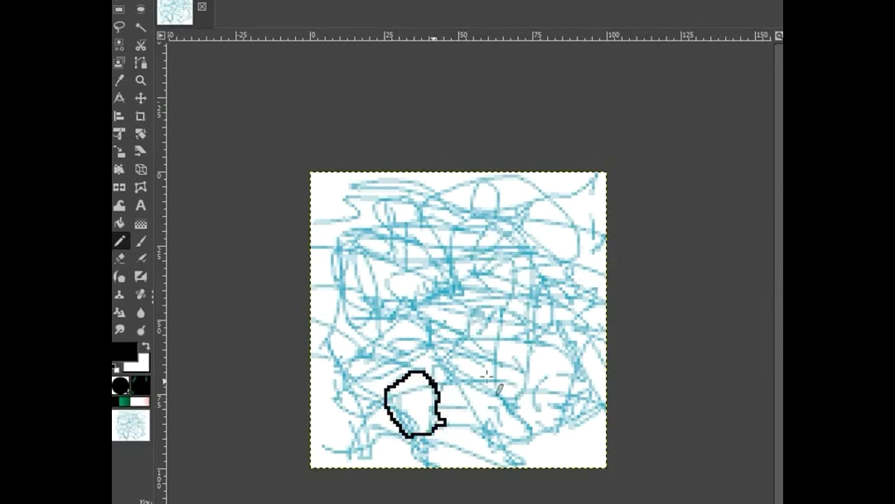
mouse_move(509, 365)
left_mouse_down()
mouse_move(474, 336)
mouse_move(474, 316)
mouse_move(521, 317)
mouse_move(550, 333)
mouse_move(557, 303)
mouse_move(543, 264)
mouse_move(523, 255)
mouse_move(474, 270)
mouse_move(497, 293)
mouse_move(526, 288)
mouse_move(487, 270)
mouse_move(573, 280)
mouse_move(507, 224)
mouse_move(396, 182)
mouse_move(357, 185)
left_mouse_up()
mouse_move(571, 308)
left_mouse_down()
mouse_move(596, 329)
mouse_move(576, 326)
mouse_move(602, 355)
mouse_move(571, 389)
mouse_move(560, 425)
mouse_move(509, 440)
mouse_move(503, 459)
left_mouse_up()
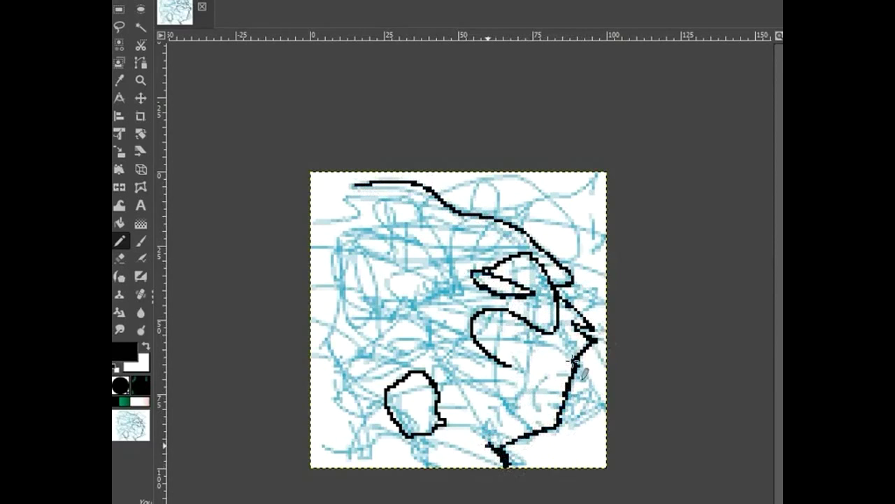
mouse_move(589, 331)
left_mouse_down()
mouse_move(557, 287)
mouse_move(518, 296)
left_mouse_up()
left_click_drag(558, 392, 535, 387)
mouse_move(526, 427)
left_mouse_down()
mouse_move(468, 380)
mouse_move(458, 356)
mouse_move(473, 359)
mouse_move(453, 374)
mouse_move(436, 359)
mouse_move(430, 338)
mouse_move(458, 333)
left_mouse_up()
mouse_move(459, 226)
left_mouse_down()
mouse_move(452, 244)
mouse_move(460, 288)
left_mouse_up()
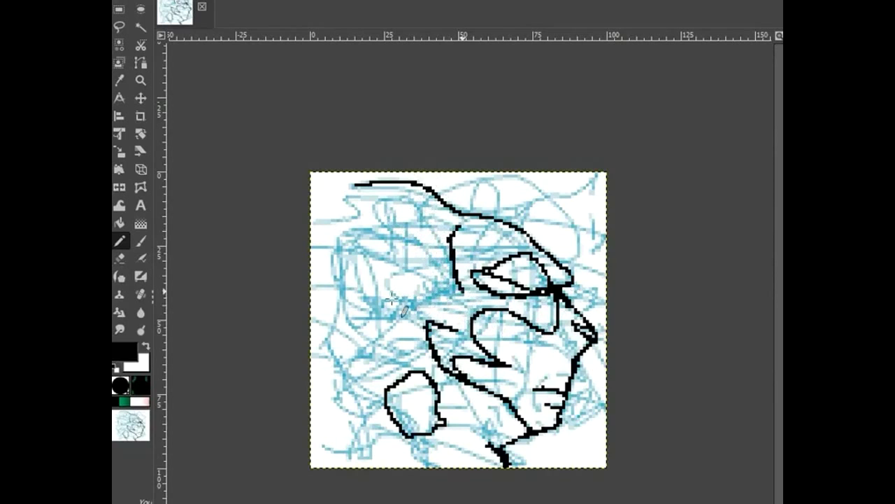
Trace the ears, back of the head, cheek stripe, mane folds and both neck lines in black along the blue curves
mouse_move(354, 415)
left_mouse_down()
mouse_move(332, 399)
mouse_move(346, 388)
mouse_move(321, 339)
mouse_move(335, 333)
mouse_move(343, 253)
mouse_move(366, 216)
mouse_move(350, 202)
mouse_move(368, 186)
mouse_move(362, 204)
mouse_move(394, 223)
left_mouse_up()
mouse_move(413, 270)
left_mouse_down()
mouse_move(348, 246)
mouse_move(409, 236)
mouse_move(414, 223)
mouse_move(446, 225)
mouse_move(424, 210)
mouse_move(363, 204)
left_mouse_up()
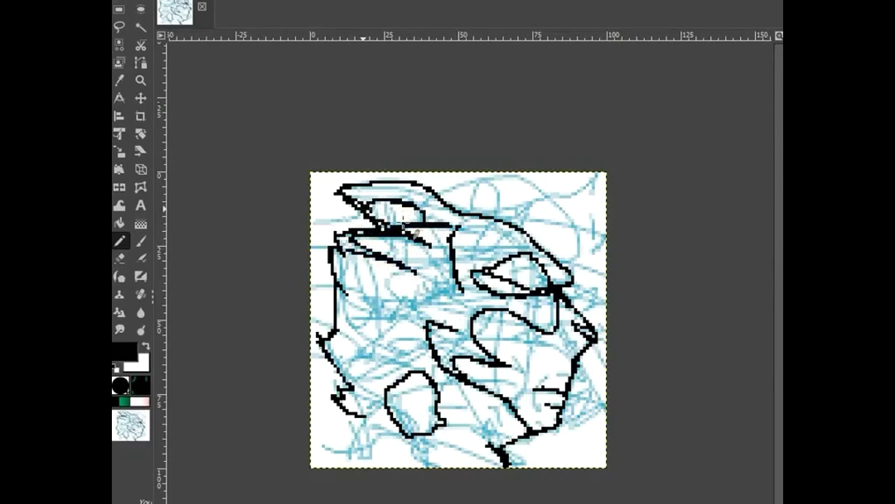
left_click_drag(573, 359, 483, 332)
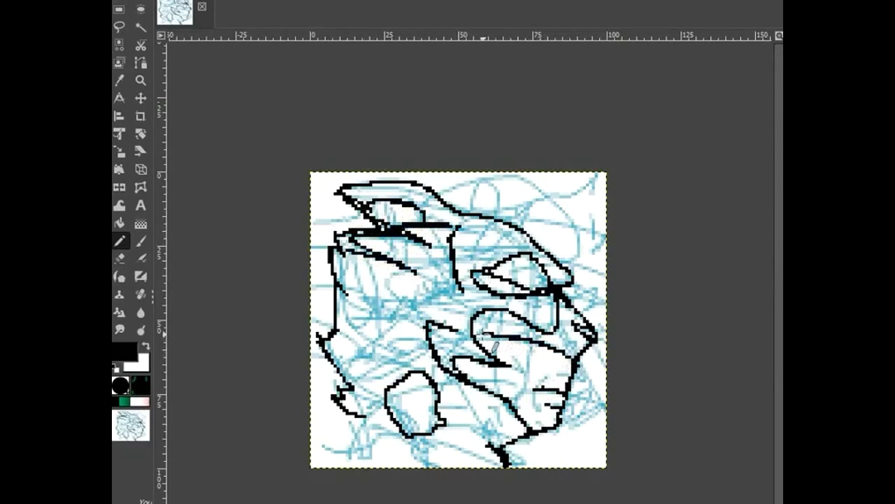
mouse_move(407, 364)
left_mouse_down()
mouse_move(343, 341)
mouse_move(401, 351)
mouse_move(349, 325)
mouse_move(339, 291)
mouse_move(421, 323)
mouse_move(438, 285)
mouse_move(428, 286)
mouse_move(451, 289)
mouse_move(416, 304)
mouse_move(430, 323)
left_mouse_up()
left_click_drag(488, 438, 502, 455)
left_click_drag(366, 420, 342, 465)
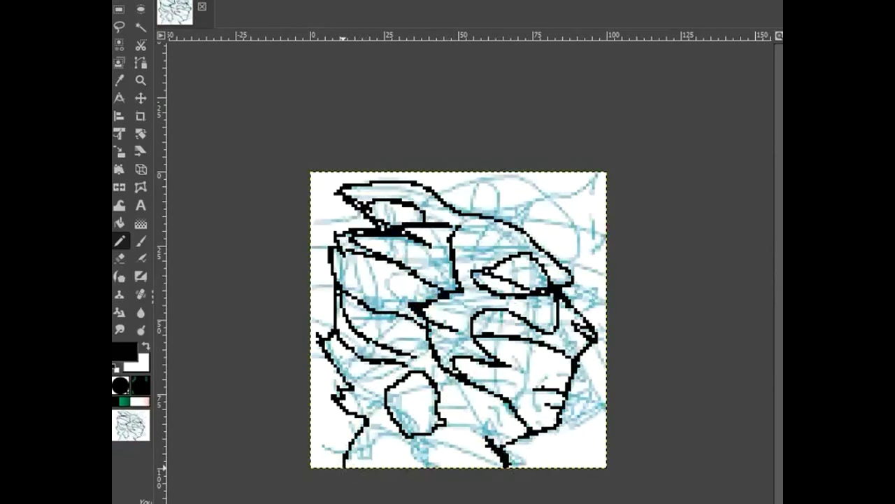
Paint out the rounded shape on the neck with white and draw a black collar-like band across the back of the neck
left_click_drag(437, 409, 441, 420)
key("x")
mouse_move(424, 386)
left_mouse_down()
mouse_move(442, 429)
mouse_move(414, 437)
mouse_move(393, 429)
mouse_move(386, 407)
mouse_move(412, 376)
mouse_move(387, 394)
mouse_move(404, 381)
mouse_move(436, 376)
mouse_move(445, 396)
left_mouse_up()
key("x")
mouse_move(418, 428)
left_mouse_down()
mouse_move(358, 397)
mouse_move(374, 402)
mouse_move(374, 387)
mouse_move(414, 427)
mouse_move(372, 421)
left_mouse_up()
Refine the black outlines around the brow, forehead and nose with the Pencil
scroll(348, 394, "down", 1)
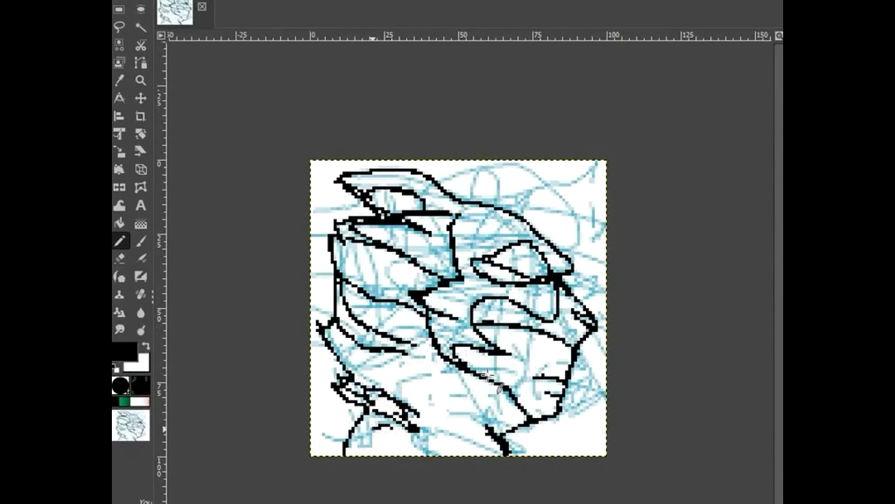
left_click_drag(538, 236, 562, 263)
left_click_drag(596, 321, 577, 311)
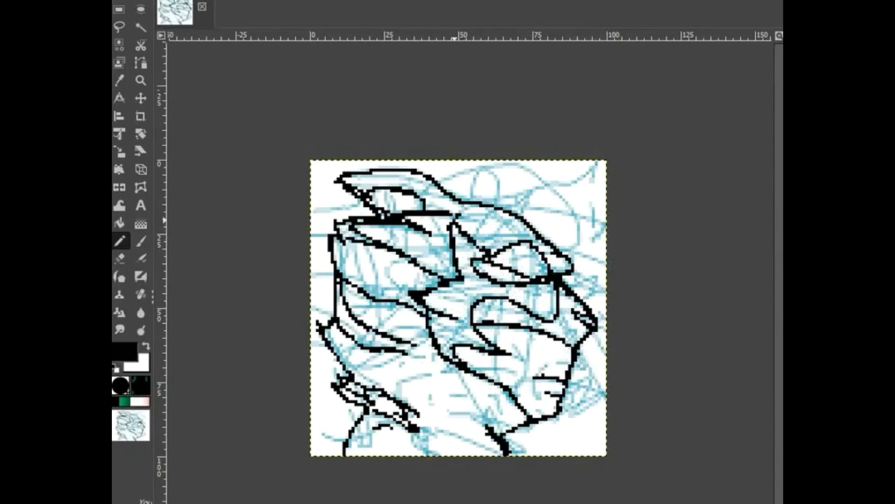
Clean up rough black pixels around the ear and cheek with the white Pencil, and undo the fading of the line art
key("x")
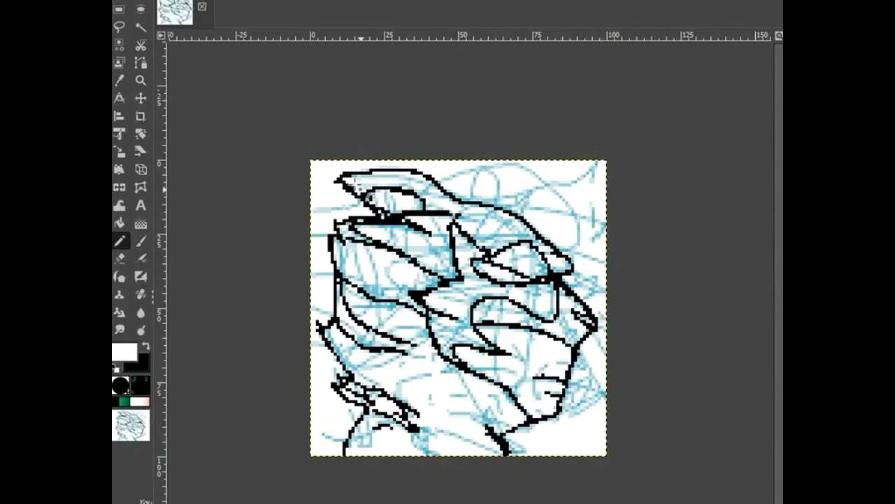
mouse_move(377, 198)
left_mouse_down()
mouse_move(382, 210)
mouse_move(358, 195)
left_mouse_up()
left_click_drag(435, 297, 425, 299)
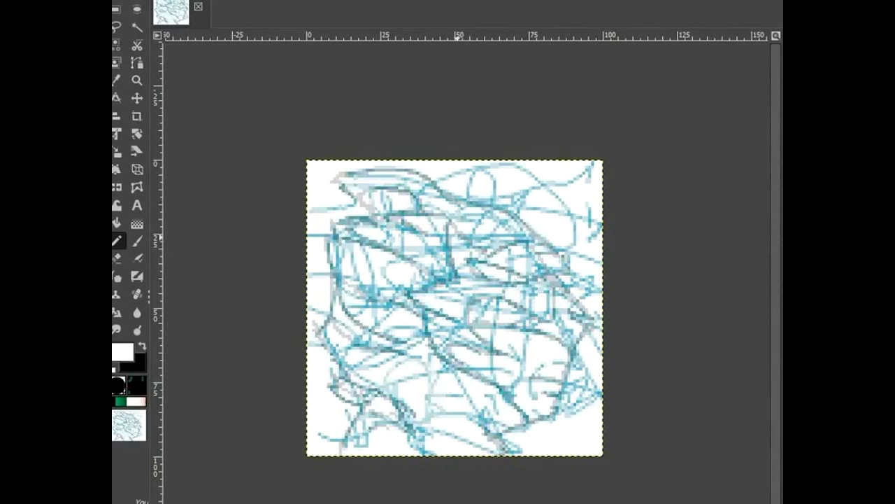
key("ctrl+z")
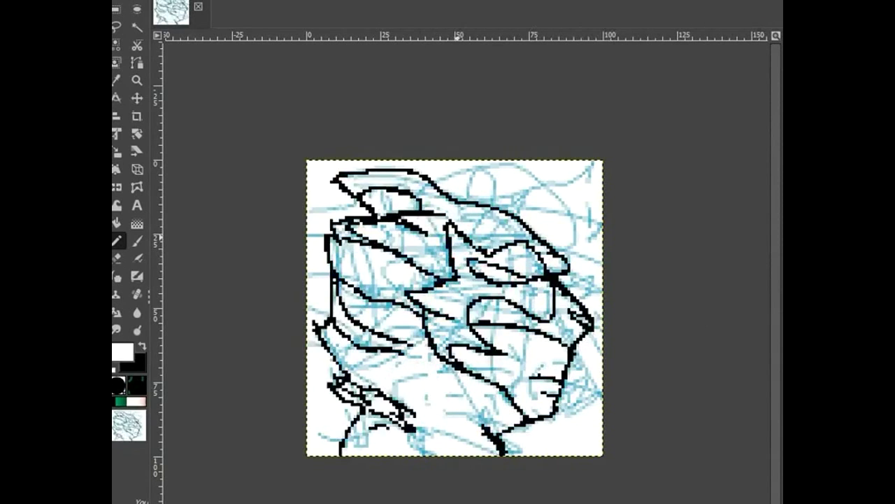
Select the top of the head and upper ear and fill them with a copper-brown metallic gradient
key("g")
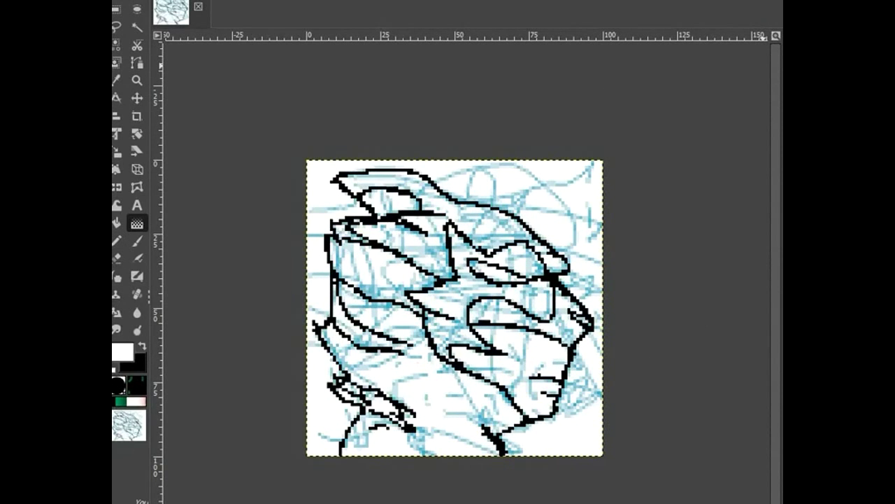
key("u")
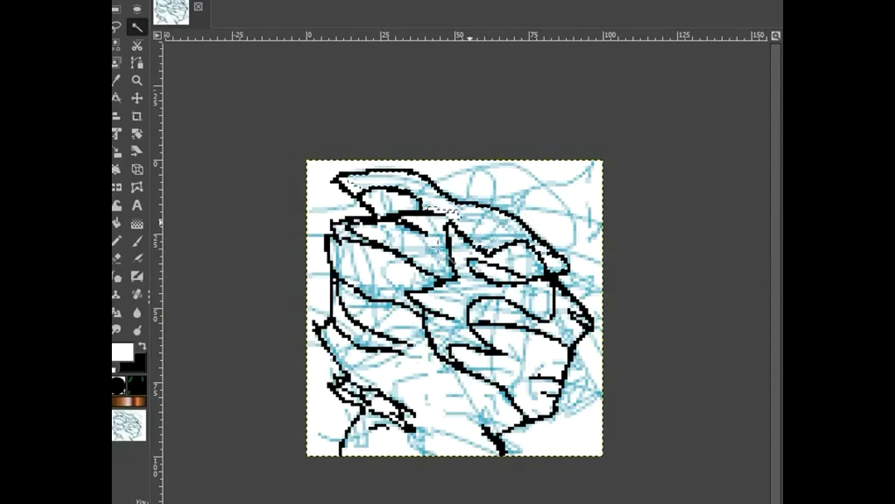
key("g")
mouse_move(488, 214)
left_mouse_down()
mouse_move(467, 260)
mouse_move(515, 171)
left_mouse_up()
Select the area beneath the upper ear and fill it with the same copper-brown gradient
key("u")
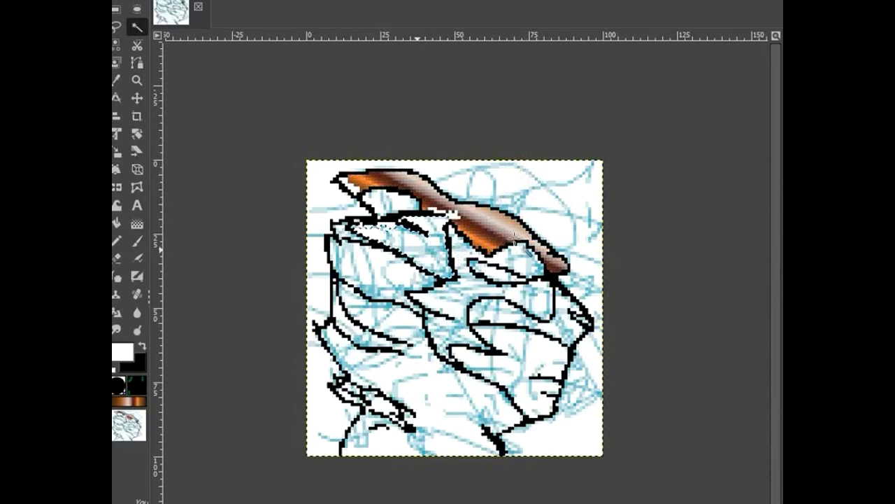
key("g")
mouse_move(432, 261)
left_mouse_down()
mouse_move(418, 248)
mouse_move(402, 289)
mouse_move(404, 269)
left_mouse_up()
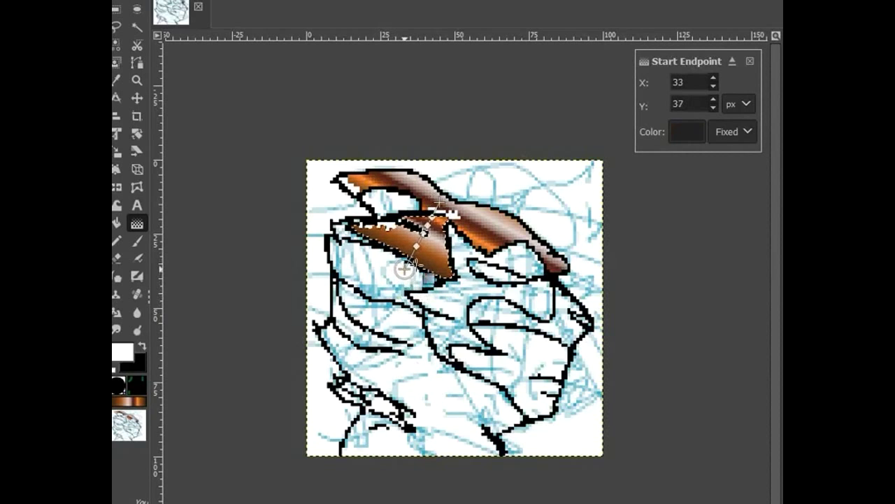
left_click(694, 287)
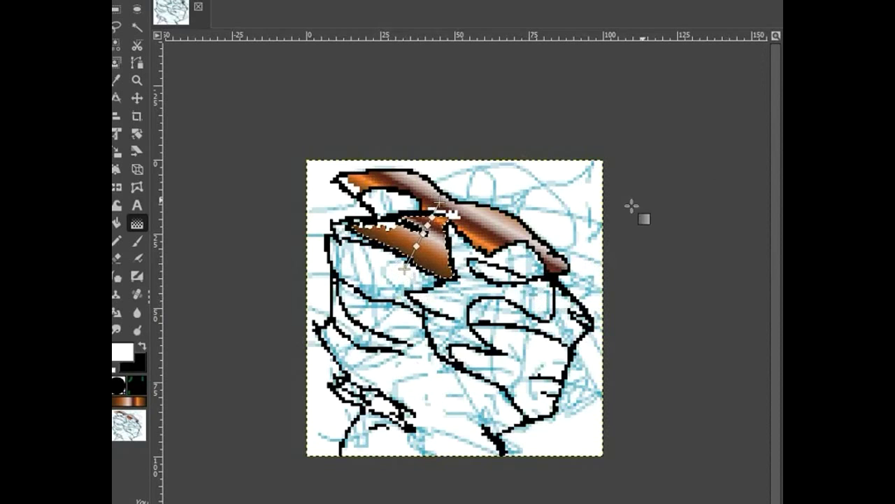
Select the mask-like area around the eye and cheek and fill it with a multicoloured swirl pattern
key("u")
left_click(516, 292)
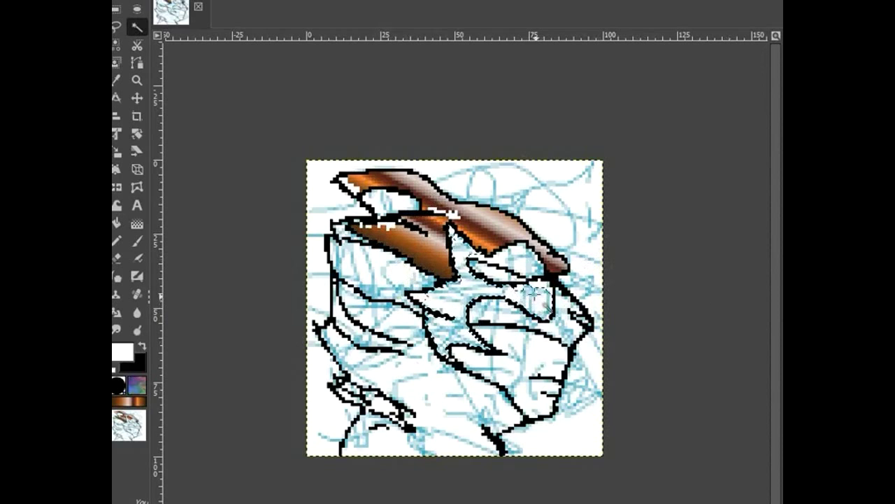
right_click(533, 307)
mouse_move(618, 343)
left_click(671, 429)
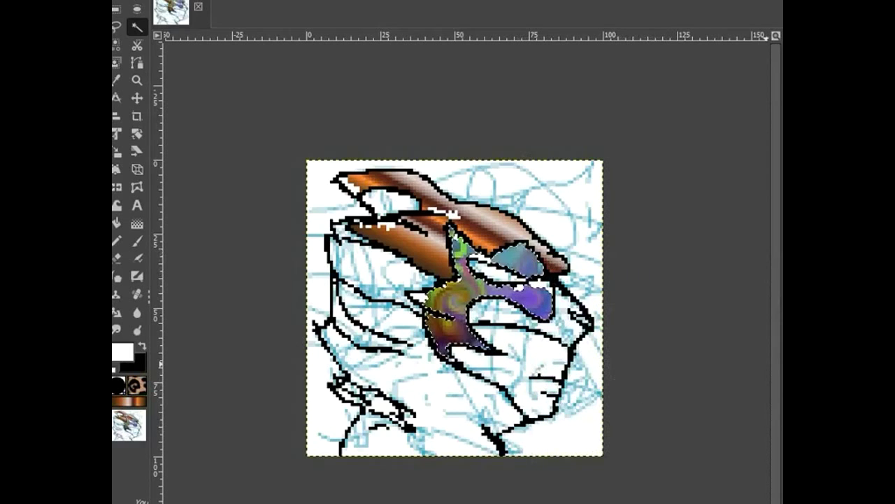
Select the neck, mane folds, inner ear and nose bridge together and fill them with a leopard-print pattern
left_click(431, 399)
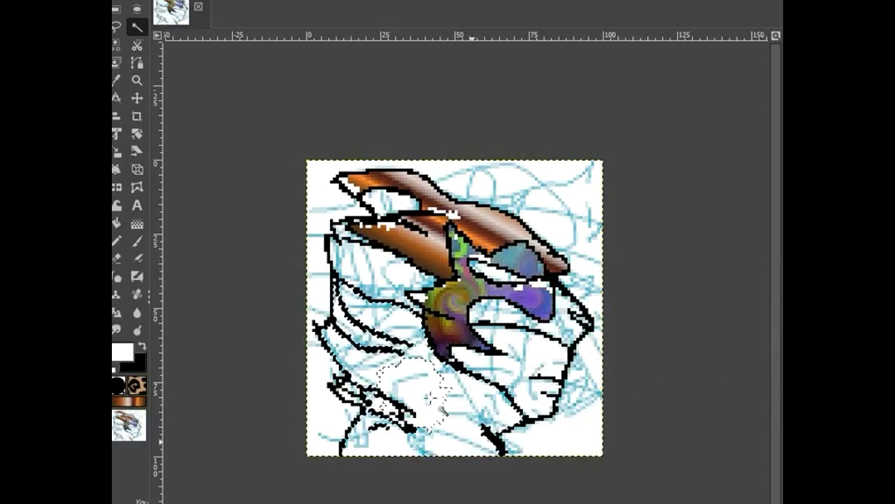
right_click(430, 398)
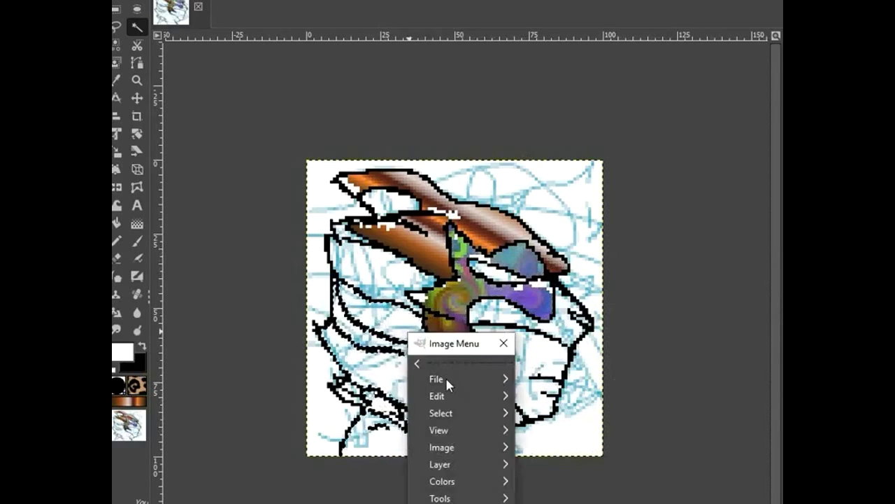
left_click(377, 323)
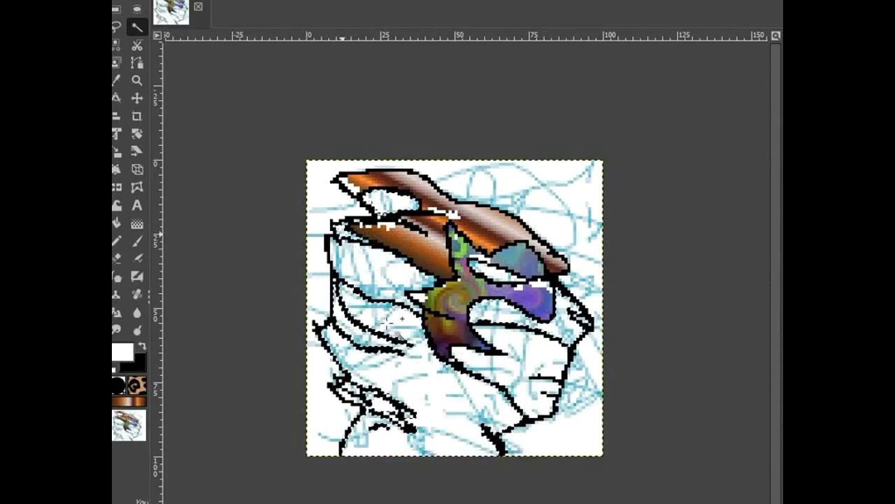
right_click(431, 396)
mouse_move(459, 426)
left_click(560, 438)
left_click(666, 353)
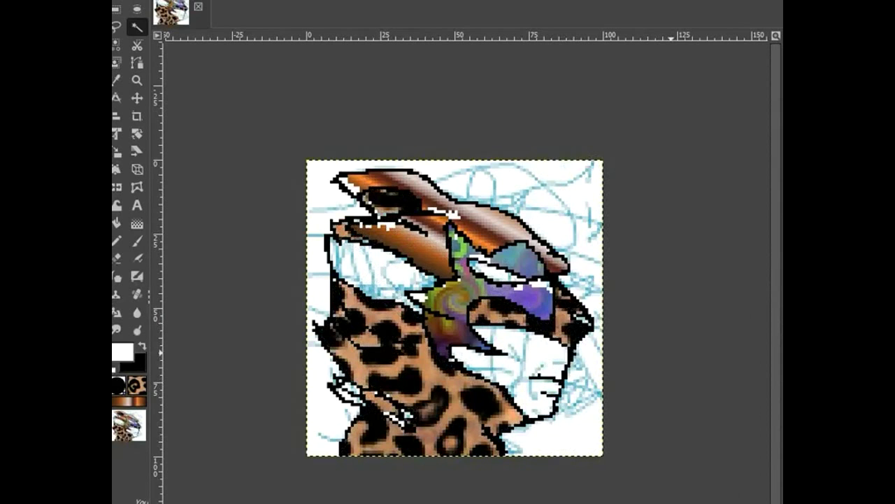
Fill the blank area at the back of the head with a reddish-brown wood pattern, and dismiss the pattern-loading error messages
right_click(404, 286)
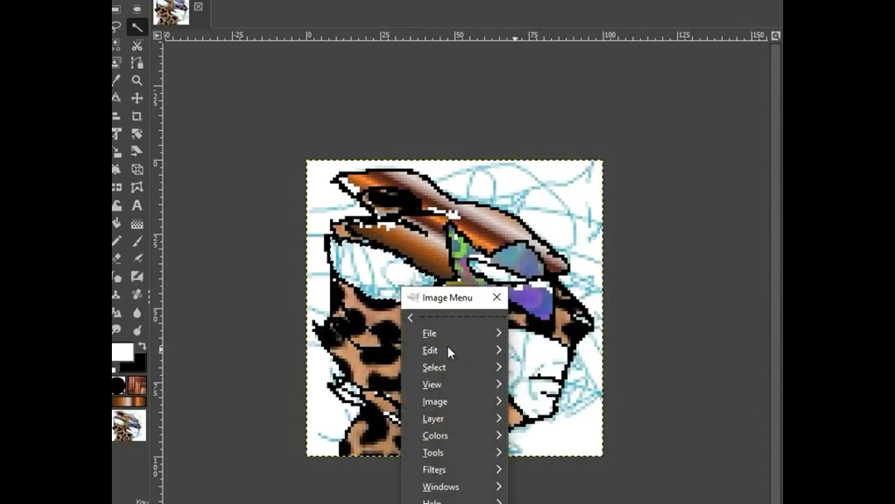
left_click(565, 435)
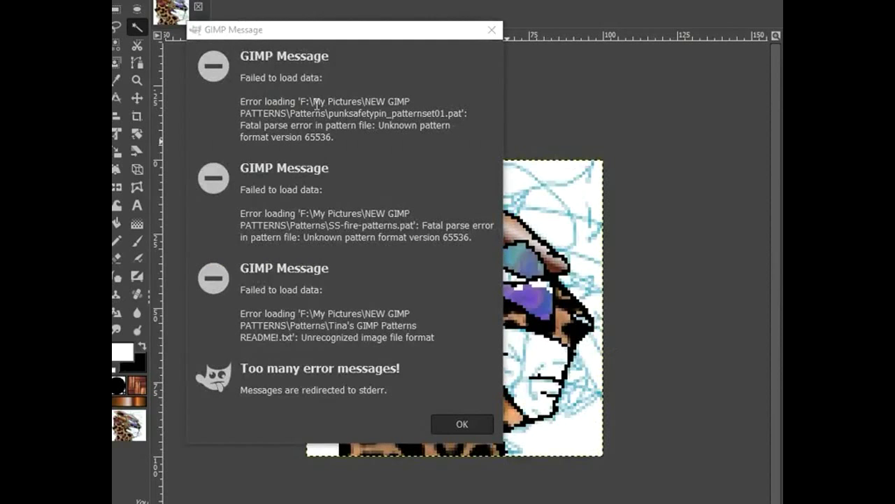
left_click(466, 424)
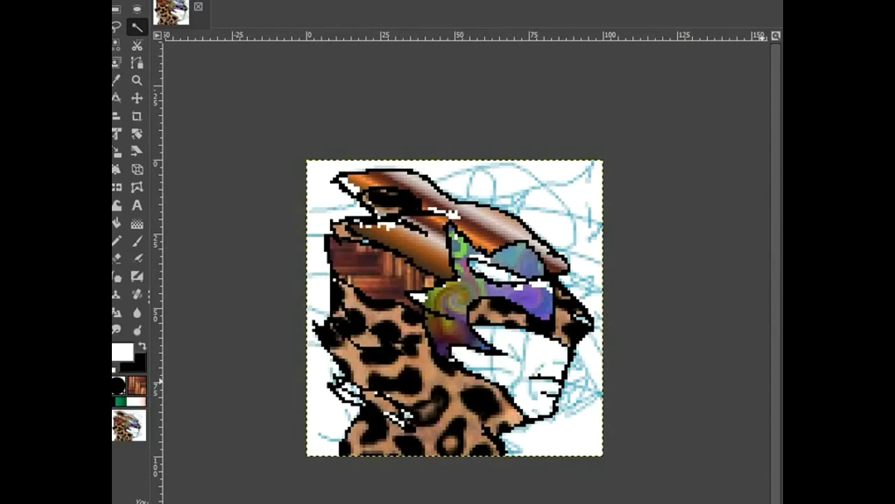
Open the cream leaf-print pattern as a separate image, and return to the portrait with a grey newsprint-like pattern active
scroll(137, 386, "down", 1)
key("ctrl+shift+v")
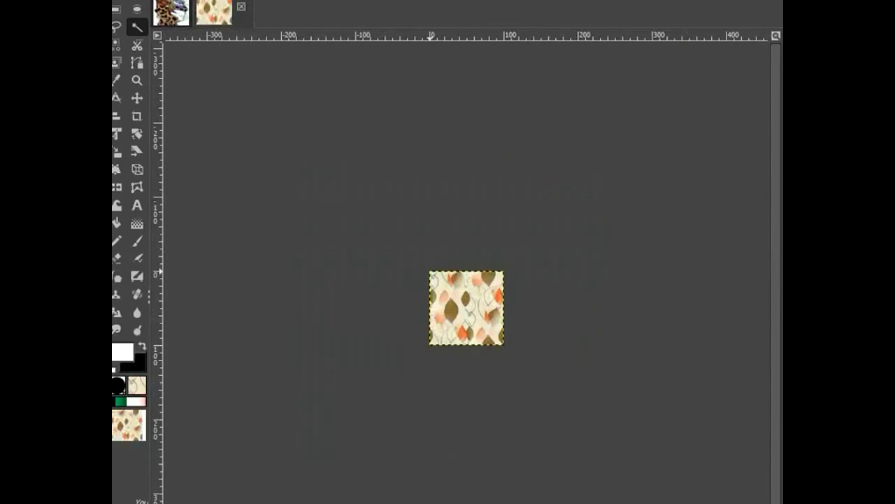
scroll(137, 386, "down", 1)
scroll(137, 385, "down", 1)
left_click(179, 17)
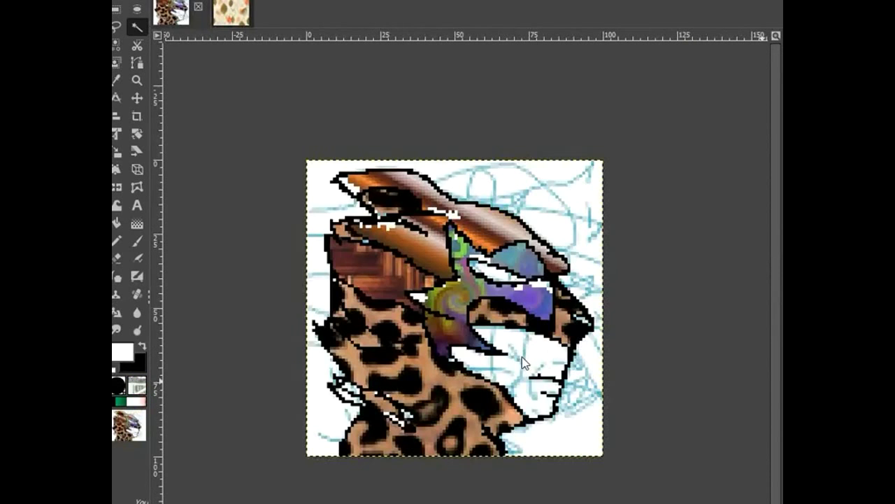
Fill the blank muzzle and lower jaw area with the grey newsprint-like pattern
right_click(557, 378)
mouse_move(582, 414)
left_click(701, 435)
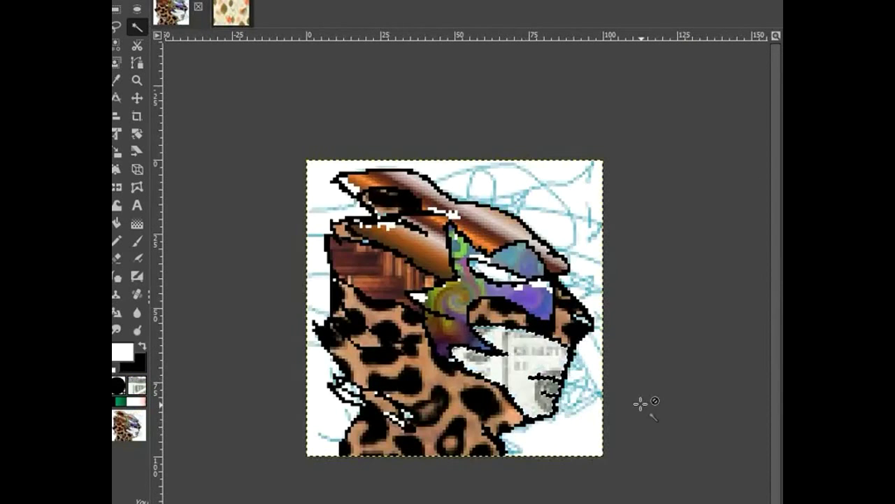
Try the grey newsprint-like pattern on the background around the head, and undo it together with the muzzle's newsprint-like fill
left_click(554, 216)
right_click(568, 208)
left_click(588, 219)
right_click(597, 228)
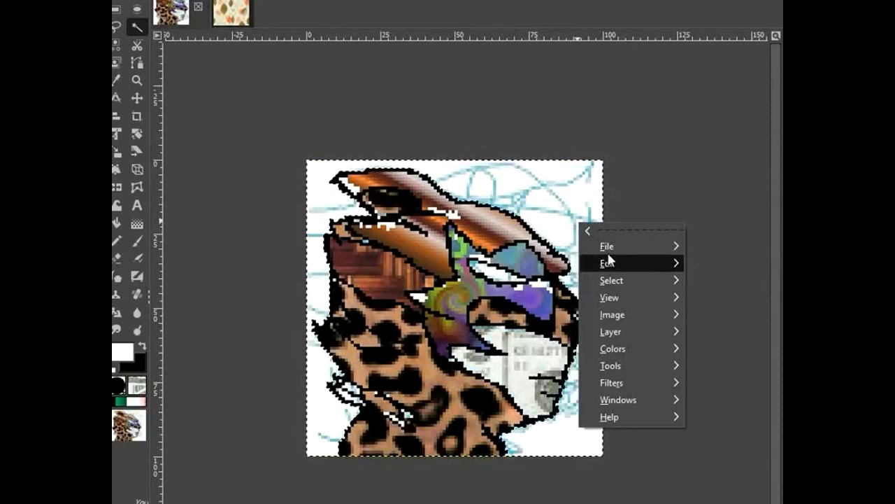
left_click(731, 432)
key("ctrl+z")
key("ctrl+z")
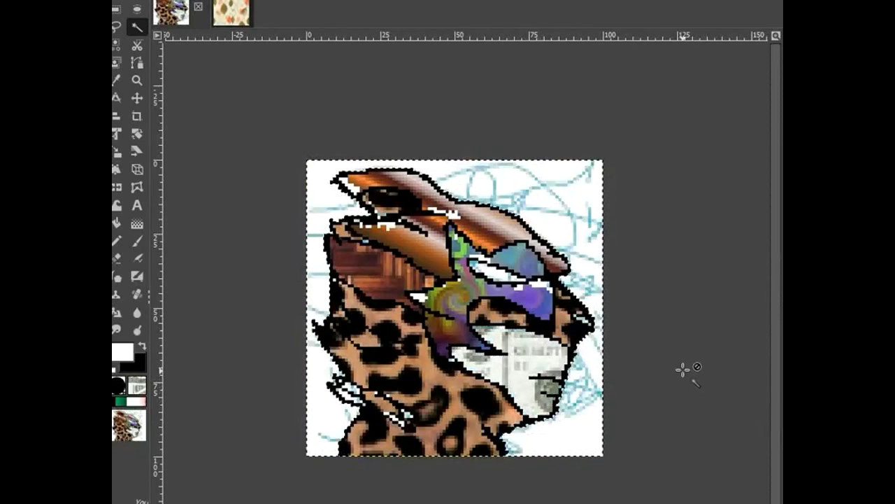
right_click(539, 360)
left_click(691, 426)
key("ctrl+z")
Select the scribbled white background around the head and fill it with the grey-brown pattern of ring shapes
left_click(536, 212)
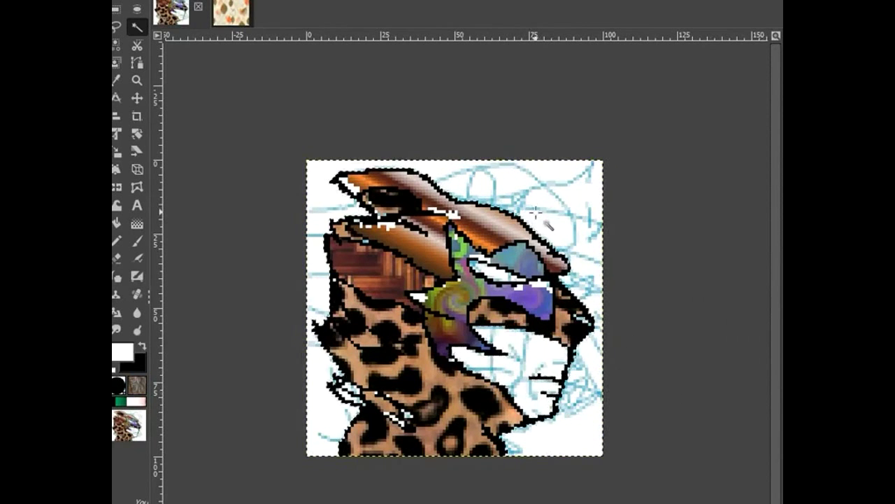
right_click(563, 222)
mouse_move(592, 262)
left_click(733, 432)
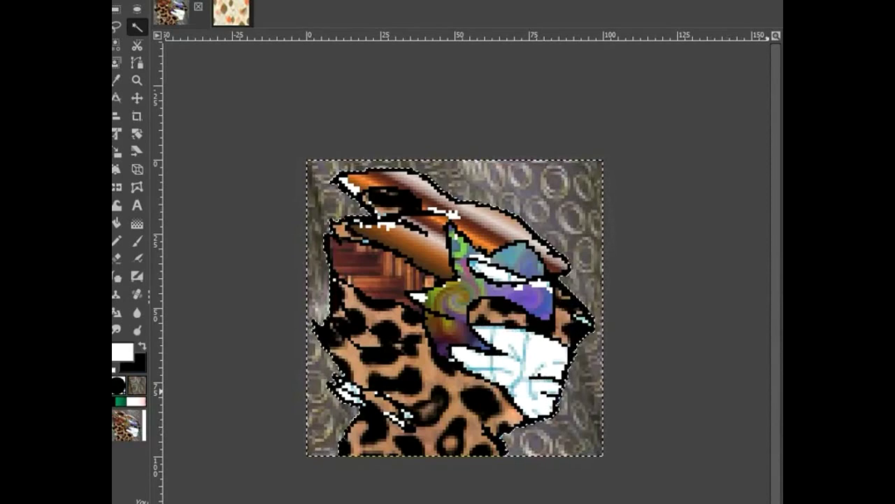
Select the blank muzzle together with the leftover white patches across the head, keeping the black leopard spots out of the selection
key("z")
left_click(420, 299)
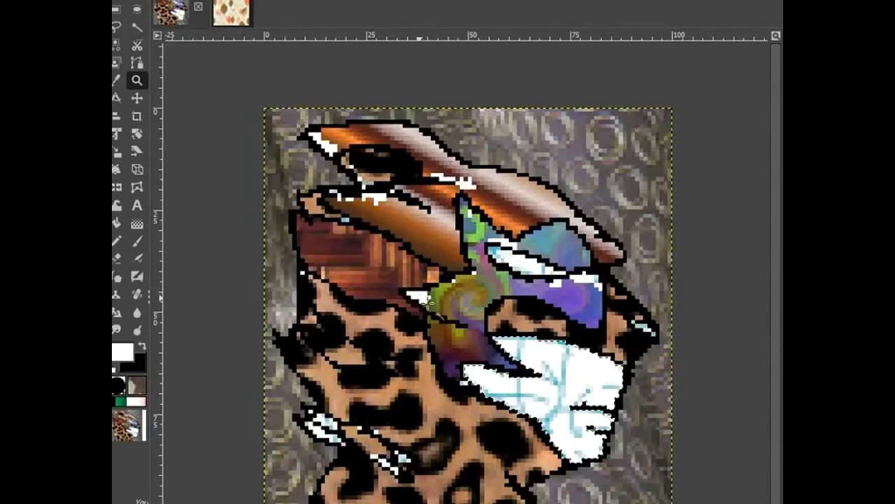
left_click(420, 299)
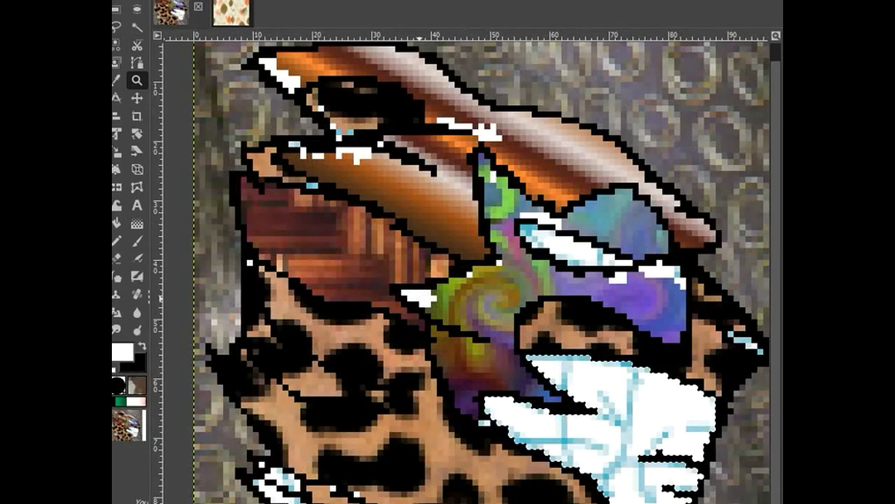
key("u")
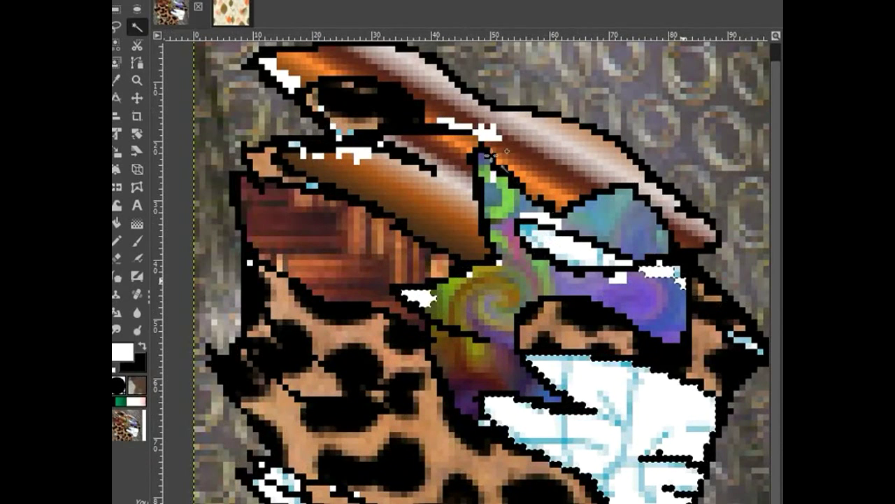
left_click(460, 127)
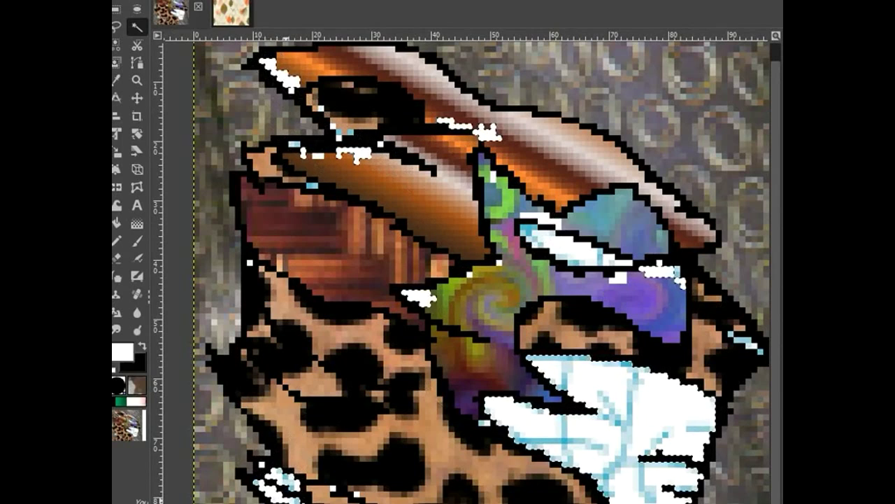
left_click(365, 499, "shift")
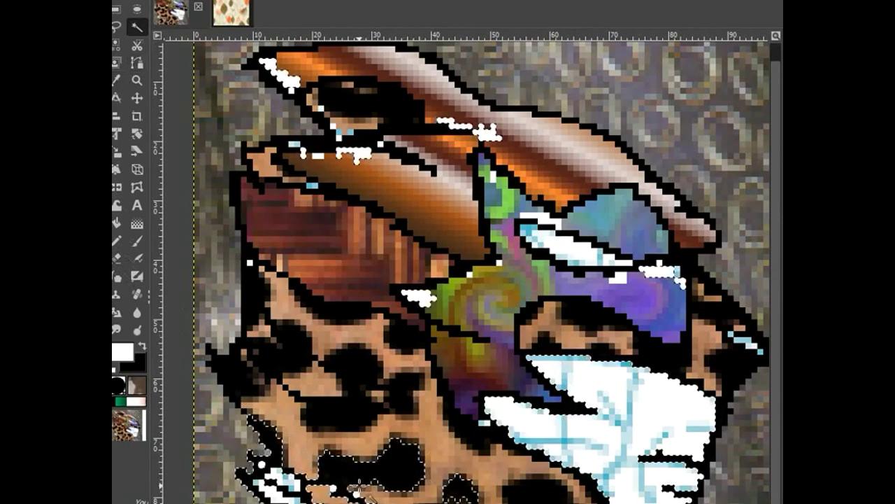
left_click(359, 470, "ctrl")
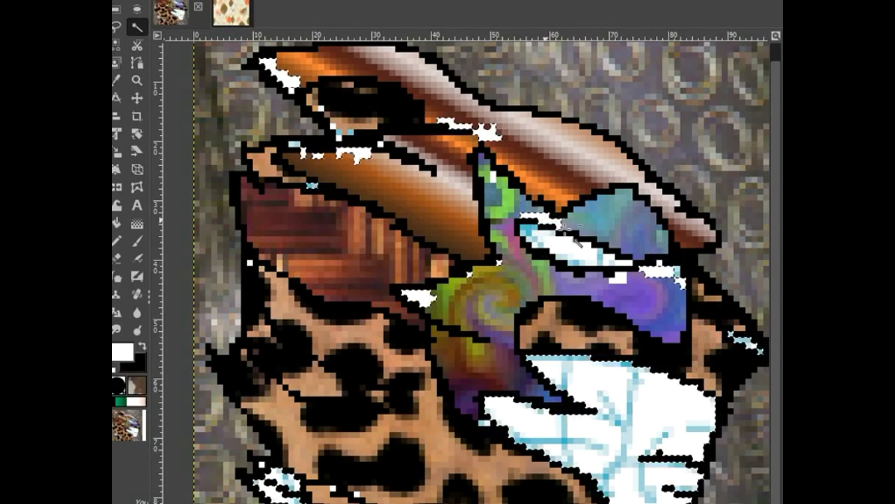
Try filling the selected muzzle and white patches with brown patterns, including the striped wood one, and undo the fill
right_click(625, 232)
right_click(660, 226)
mouse_move(712, 260)
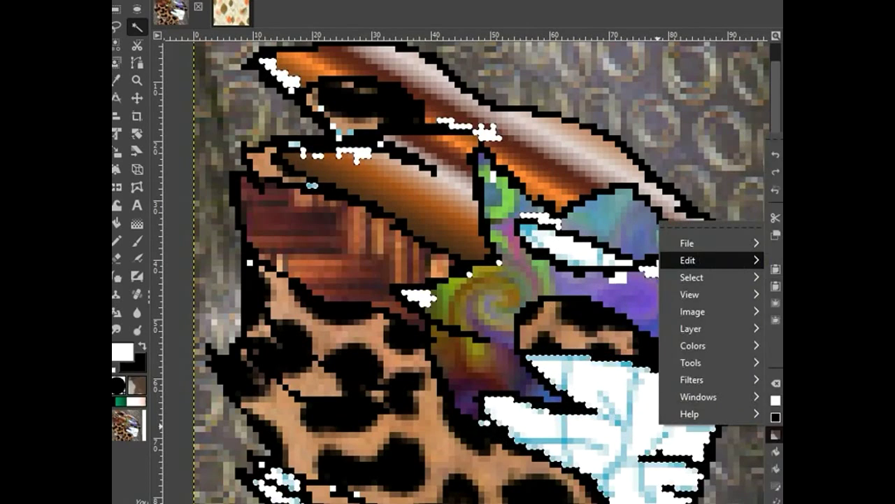
left_click(775, 434)
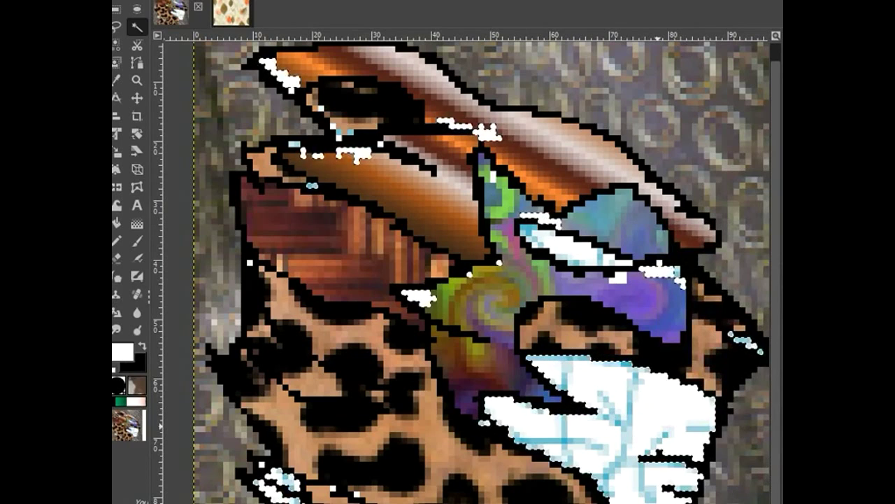
right_click(594, 240)
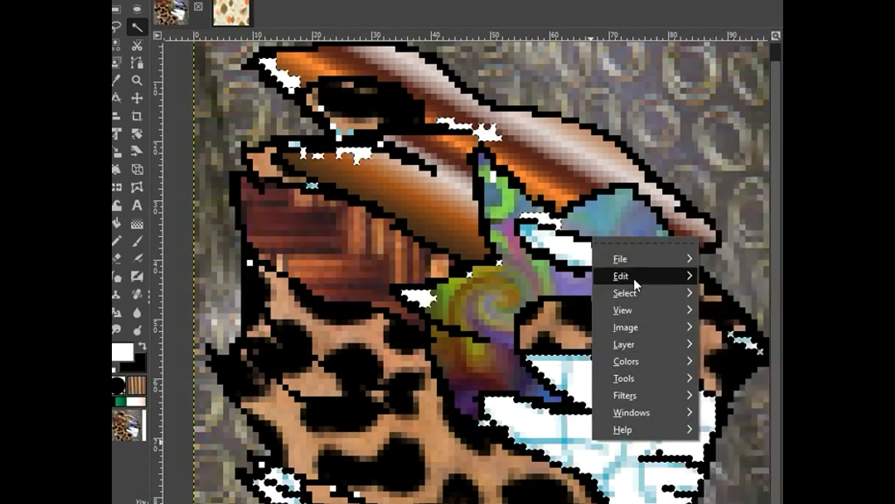
mouse_move(634, 278)
left_click(768, 427)
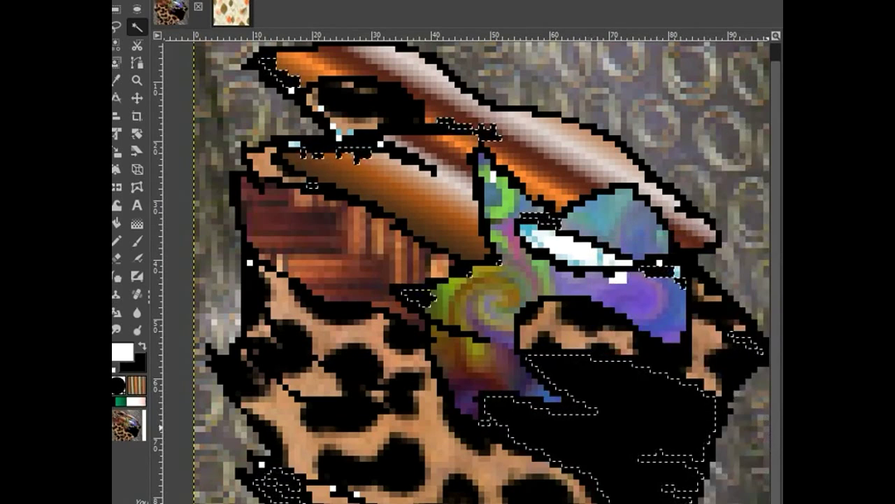
key("ctrl+z")
Fill the selected muzzle and leftover white patches with a mottled red pattern
right_click(650, 214)
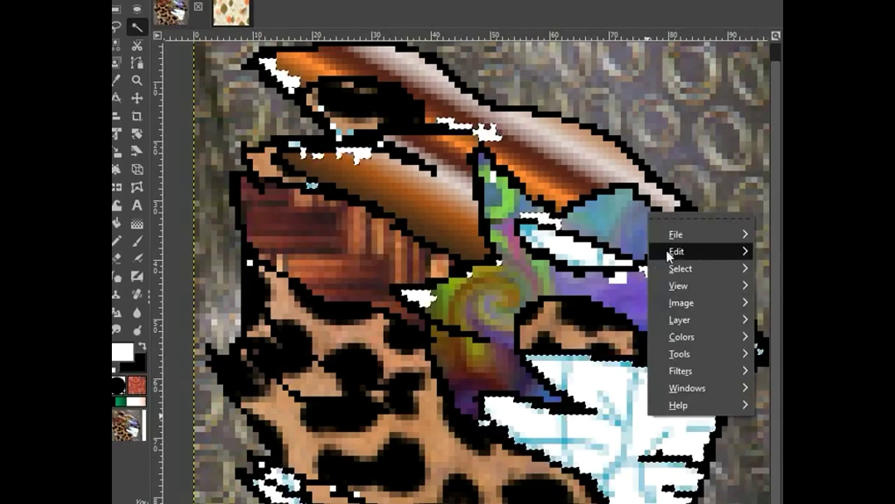
key("Escape")
scroll(740, 260, "up", 1)
right_click(742, 258)
key("Escape")
right_click(690, 228)
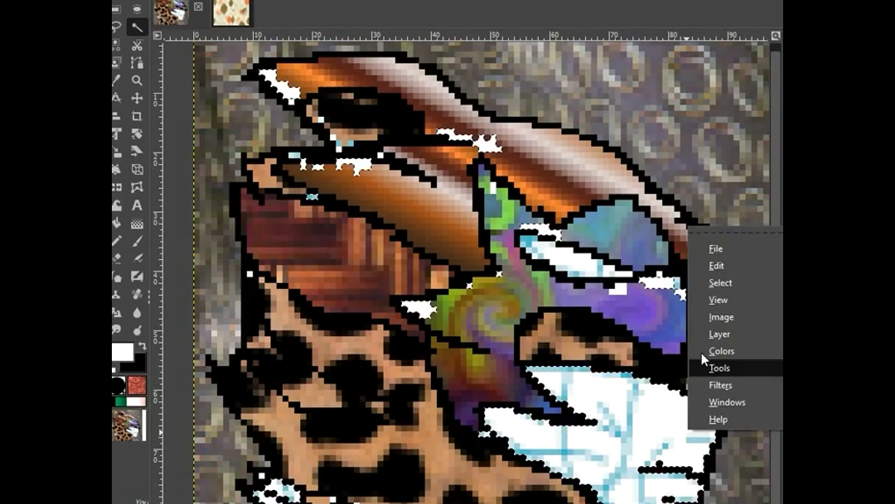
left_click(781, 431)
scroll(642, 456, "down", 3)
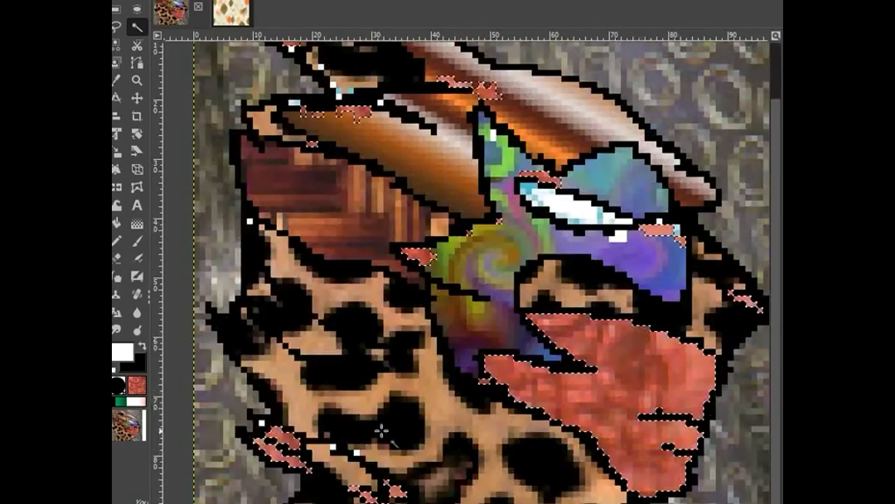
Clear the selection around the red-patterned muzzle and patches
key("z")
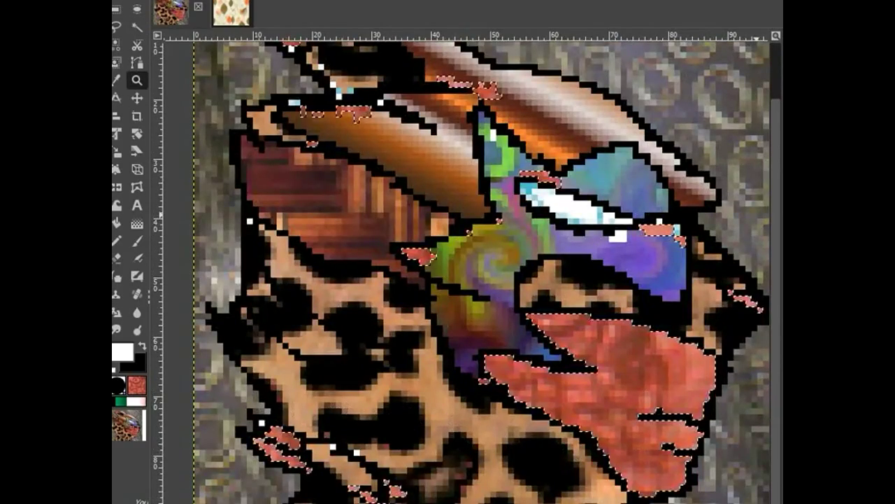
left_click(728, 238)
left_click(668, 239, "ctrl")
left_click(668, 239, "ctrl")
left_click(670, 238, "ctrl")
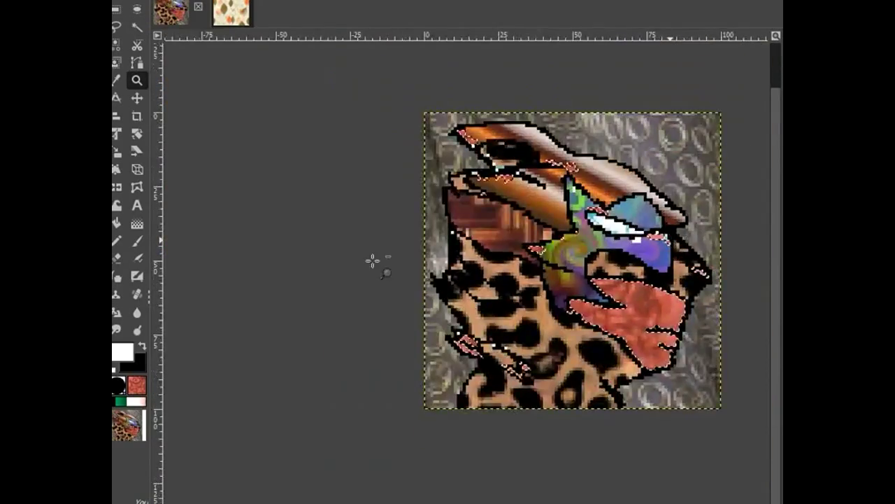
left_click(371, 259, "ctrl")
left_click(720, 157)
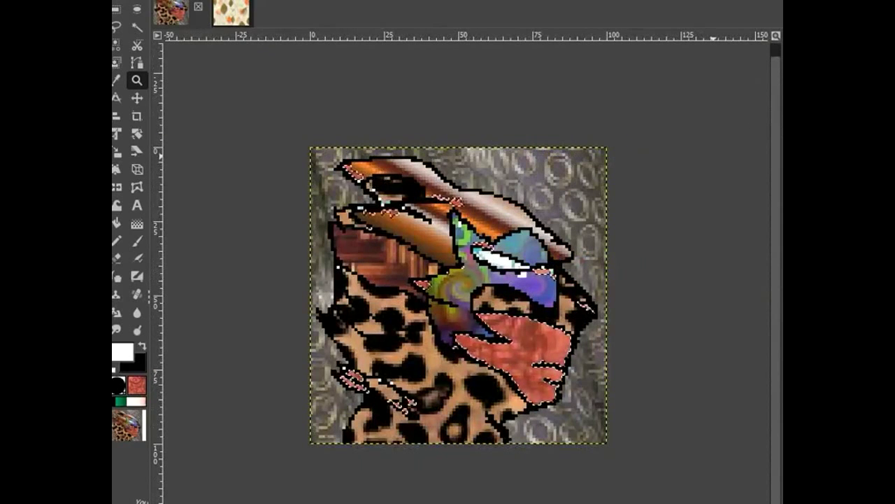
key("u")
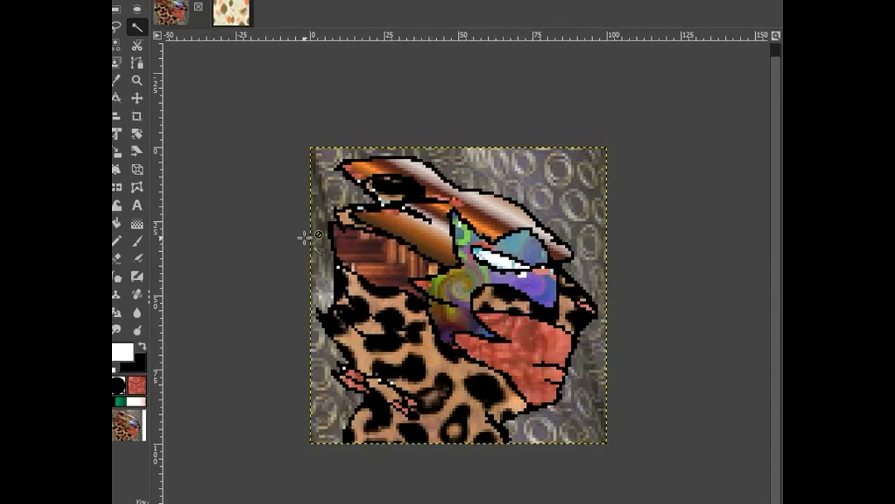
Pencil over the stray white pixels along the upper ear's lower edge with red and tan sampled from the neighbouring areas
key("z")
left_click(347, 186)
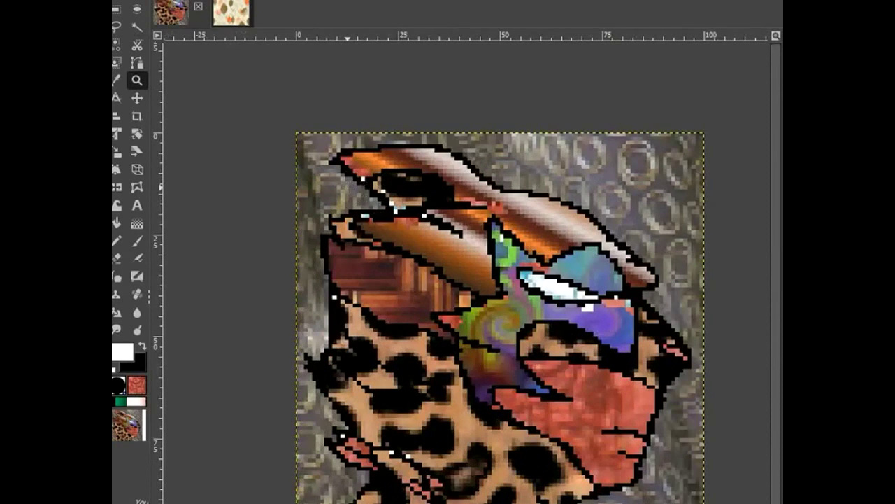
key("o")
left_click(361, 176)
key("n")
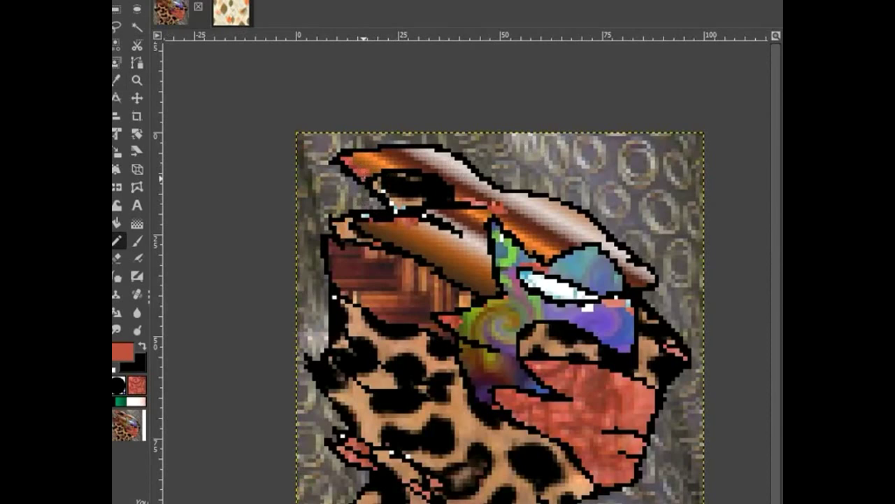
key("o")
left_click(380, 189)
key("n")
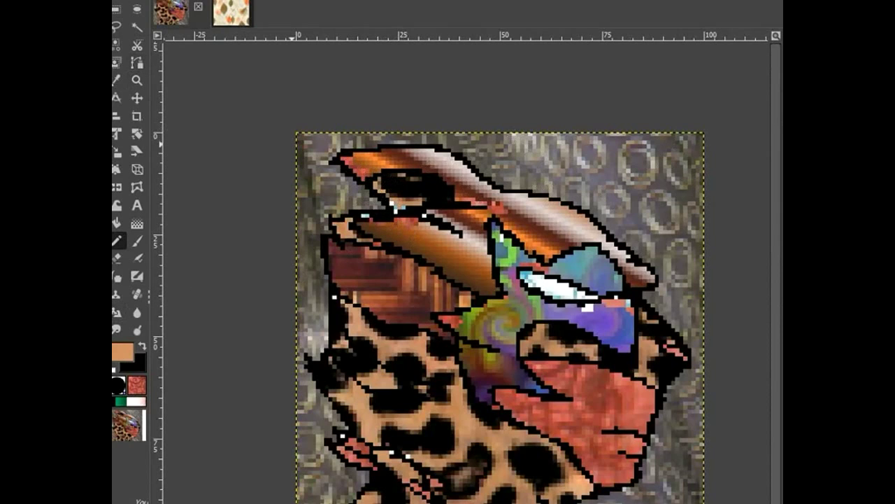
Sample black from the outline and pencil over the stray white pixels along the ear and back-of-neck outlines
key("o")
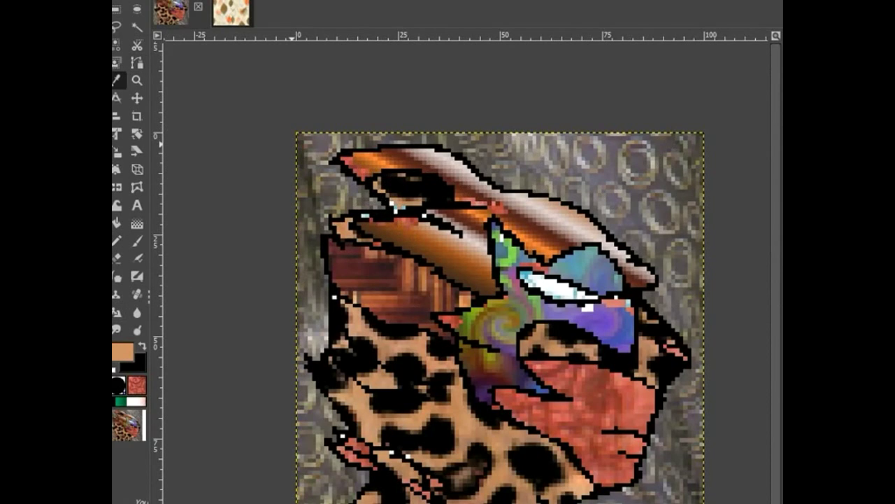
left_click(416, 213)
key("g")
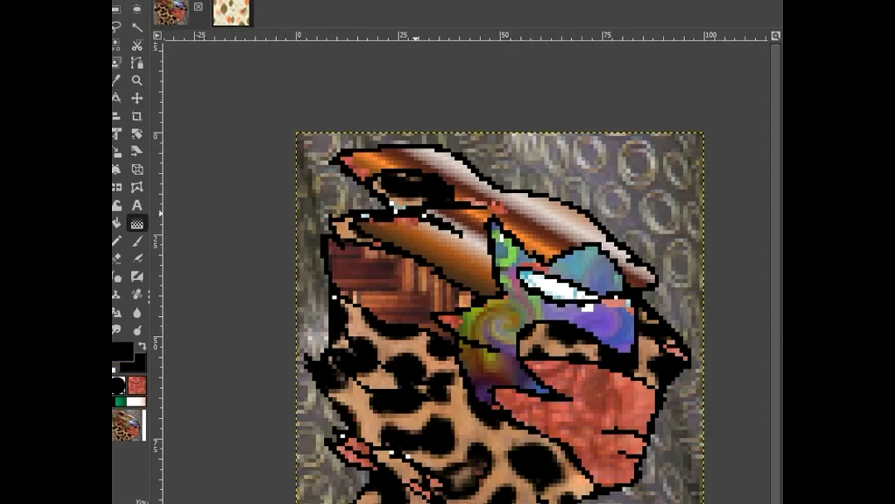
key("n")
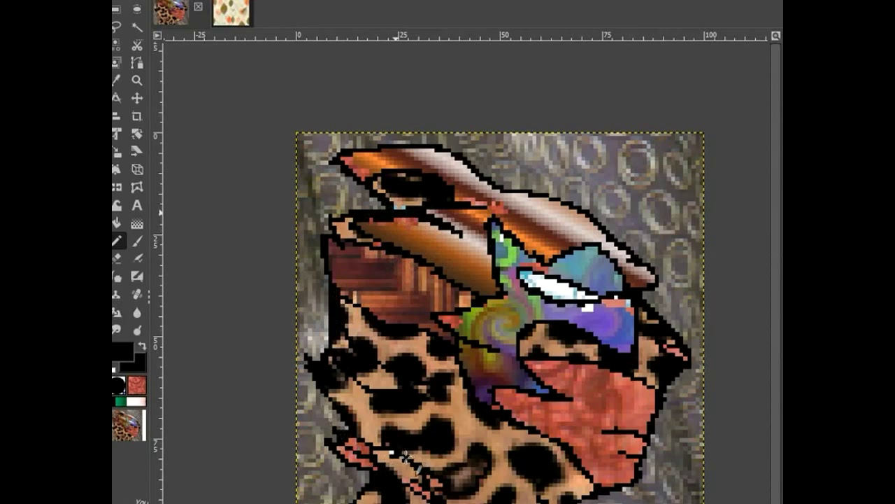
Pencil over the white pixels below the eye with sampled purple, and those at the purple area's upper corner with sampled salmon pink
left_click(591, 311, "ctrl")
left_click_drag(592, 310, 592, 307)
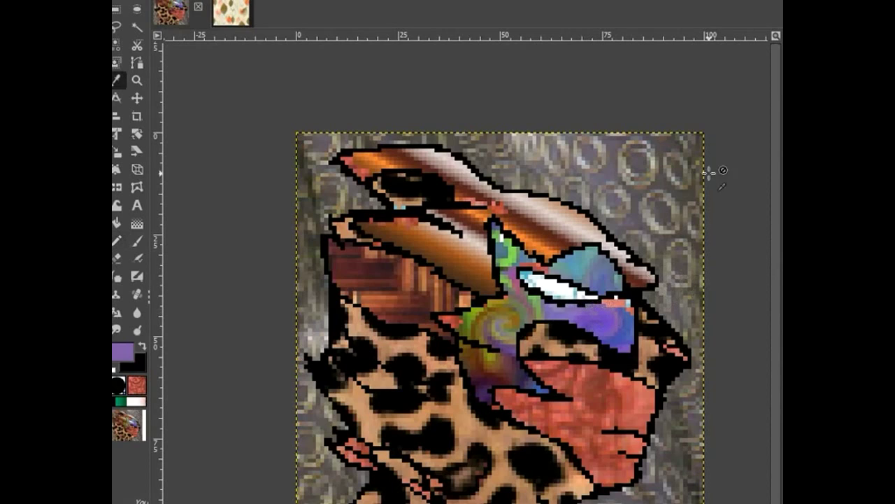
left_click(629, 299, "ctrl")
left_click(629, 302)
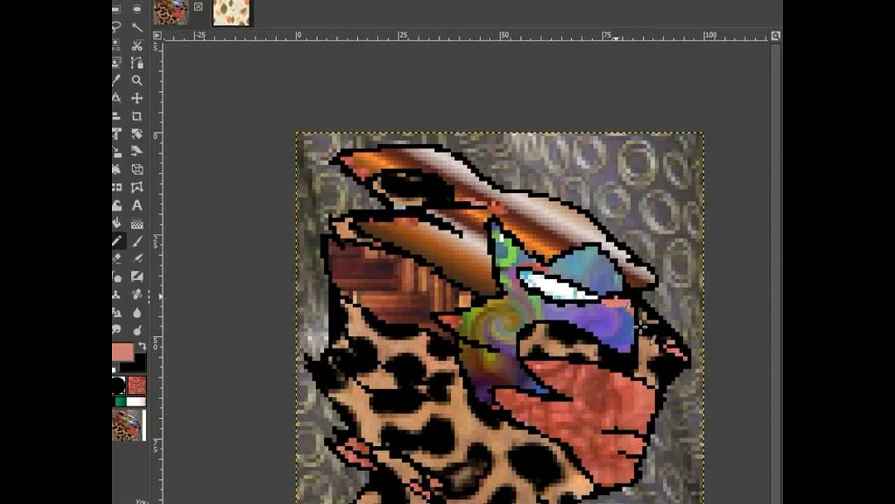
Retouch stray pixels in the green spike, below the inner ear and at the forehead band's tip with sampled green, tan and pale pink
key("o")
left_click(501, 238, "ctrl")
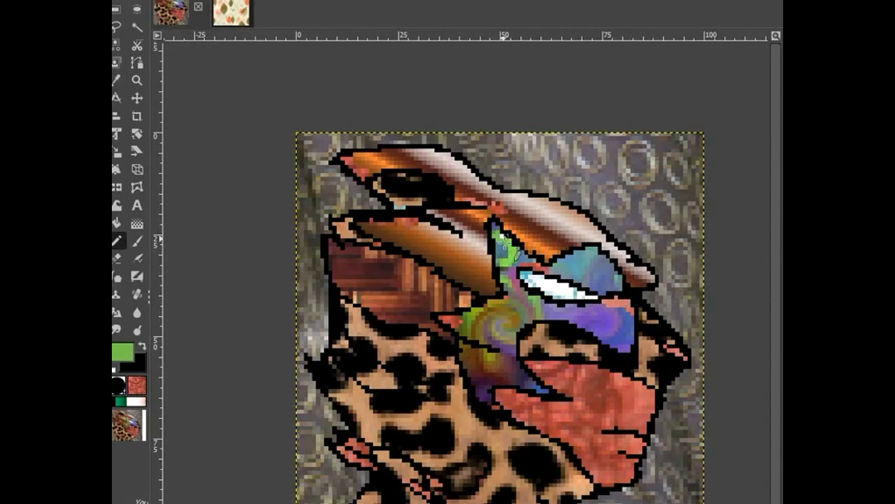
left_click(404, 208, "ctrl")
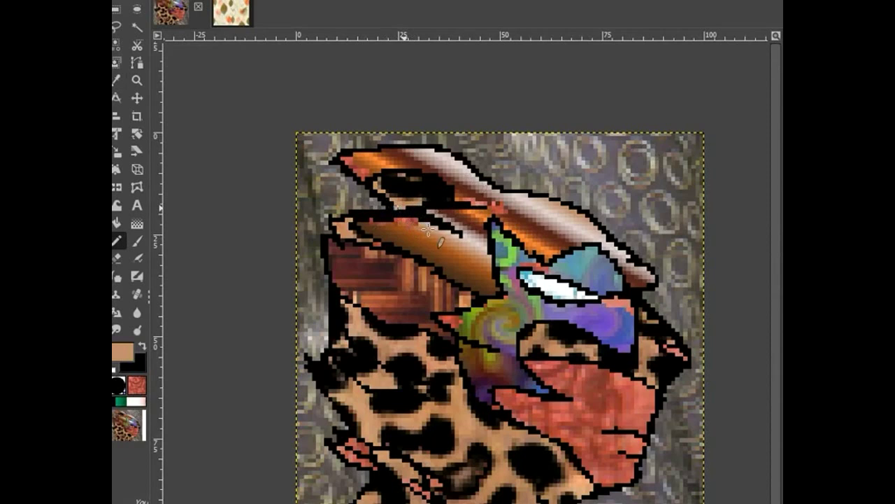
key("ctrl")
left_click(629, 263, "ctrl")
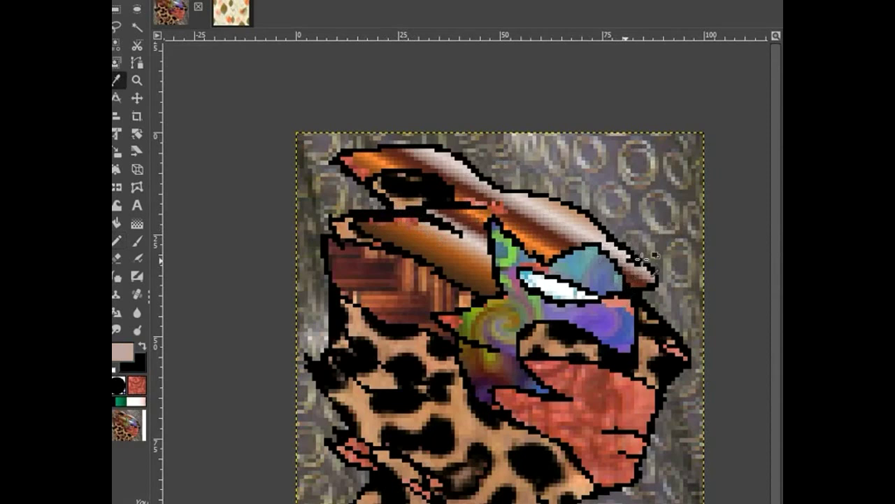
mouse_move(641, 281)
left_mouse_down()
mouse_move(635, 267)
mouse_move(633, 284)
left_mouse_up()
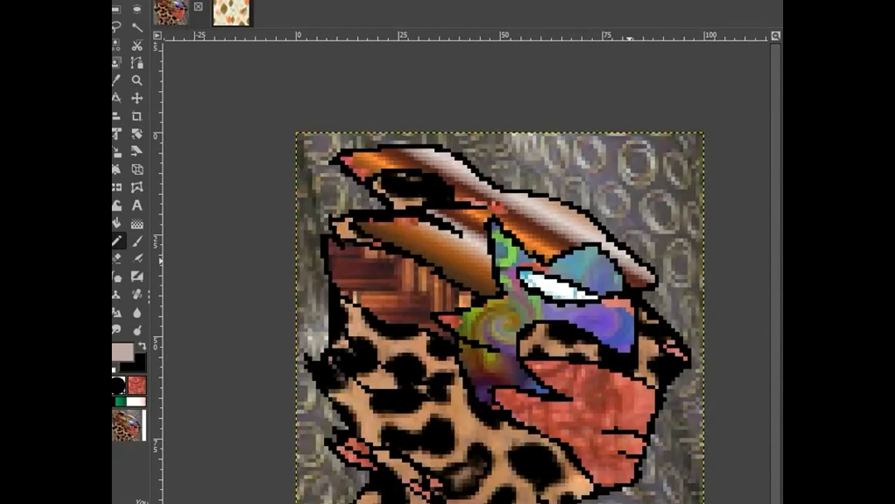
key("g")
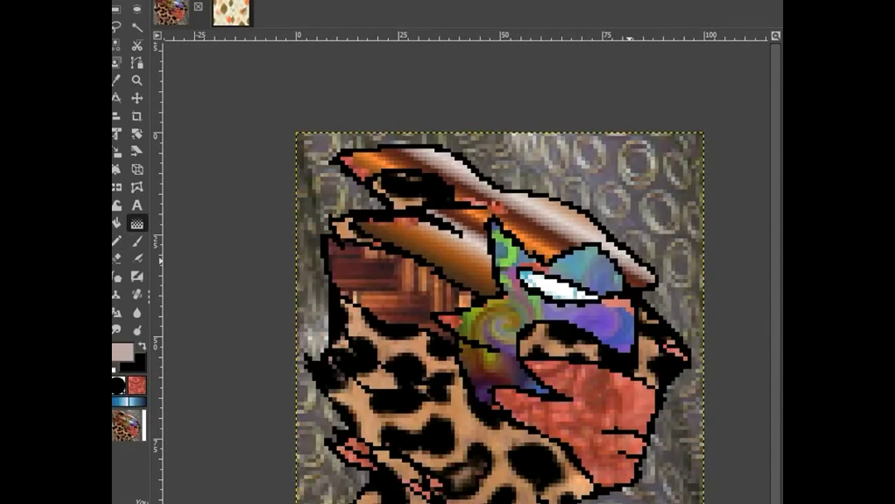
left_click(553, 289)
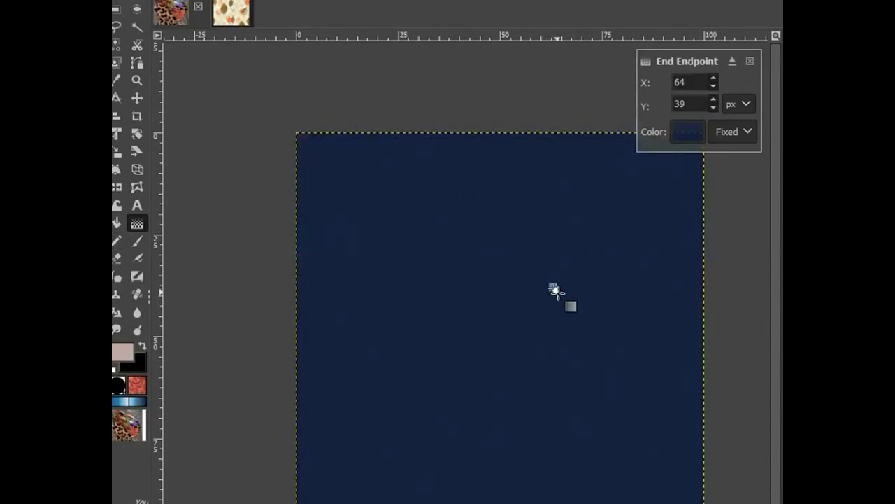
key("Escape")
Select the white area of the eye and fill it with the dark-to-light blue gradient, running diagonally across a short distance
key("u")
left_click(559, 289)
key("g")
left_click_drag(554, 286, 574, 310)
key("Escape")
key("Return")
key("r")
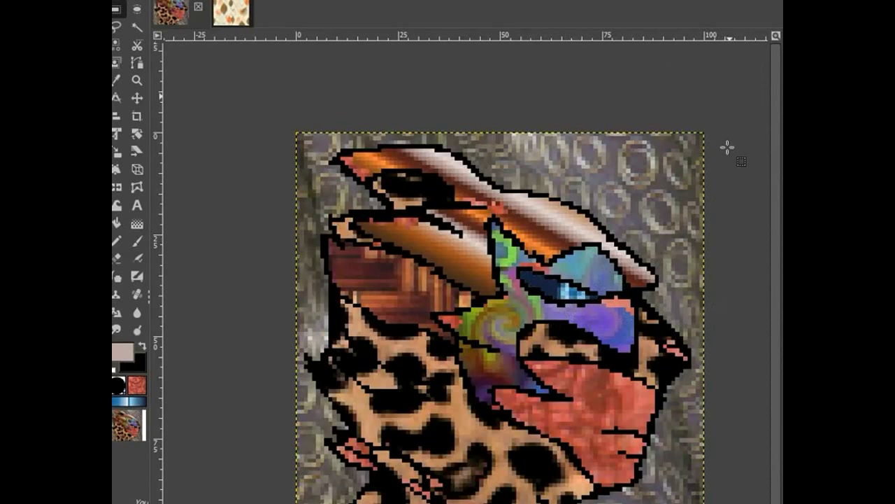
Save the portrait under the new name Disso Frend as an XCF file in the Alt NFT ART folder
left_click(124, 1)
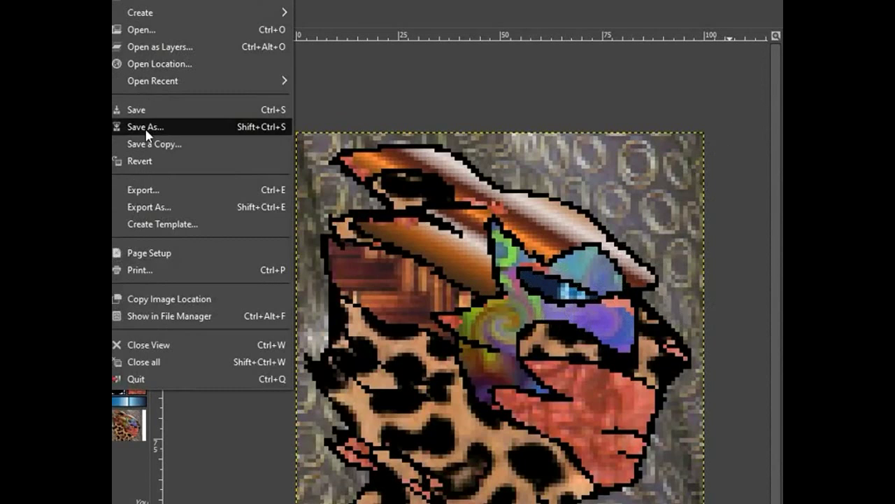
left_click(149, 128)
type("Diss")
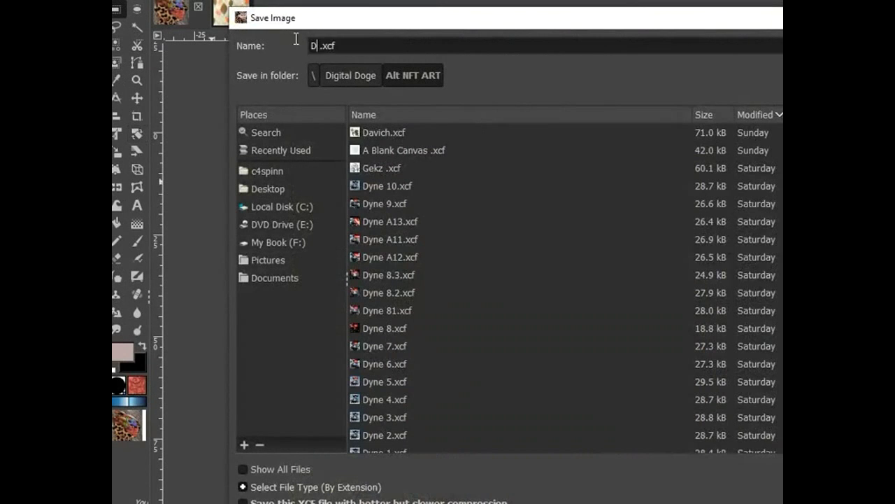
type("o Frend")
key("Return")
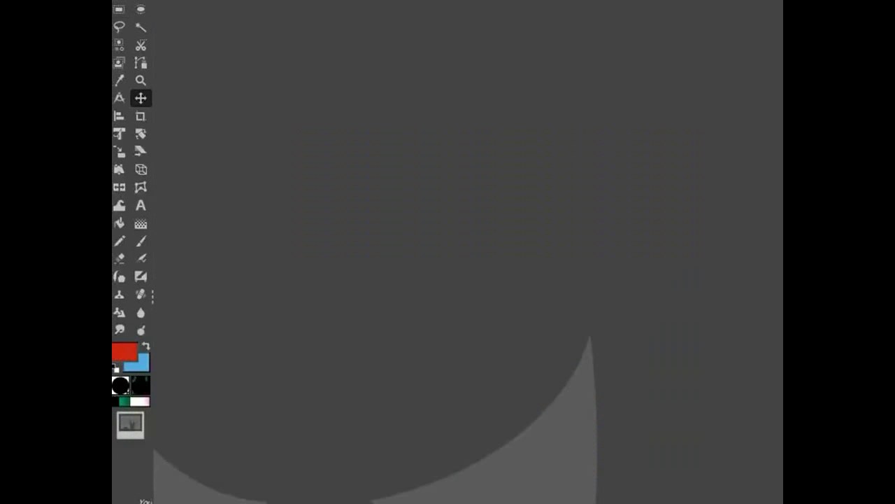
Open the blue scribble drawing from the Digital Doge > Alt NFT ART folder on My Book (F:)
left_click(126, 2)
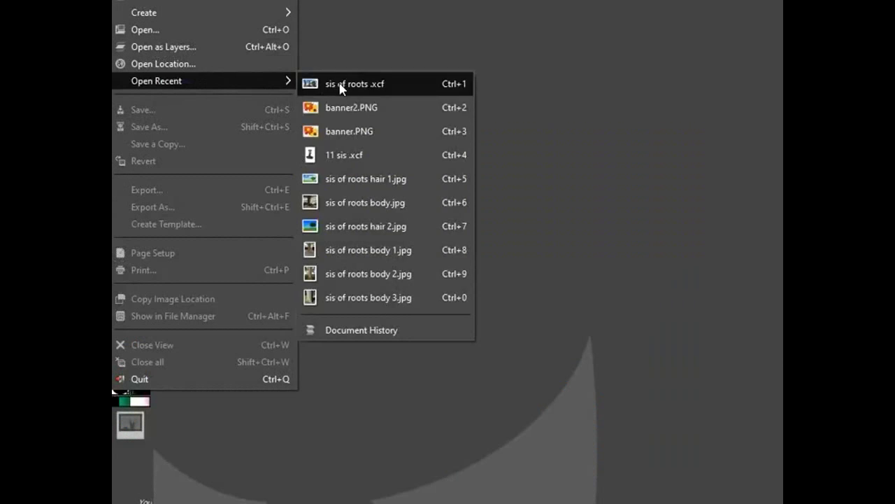
left_click(170, 31)
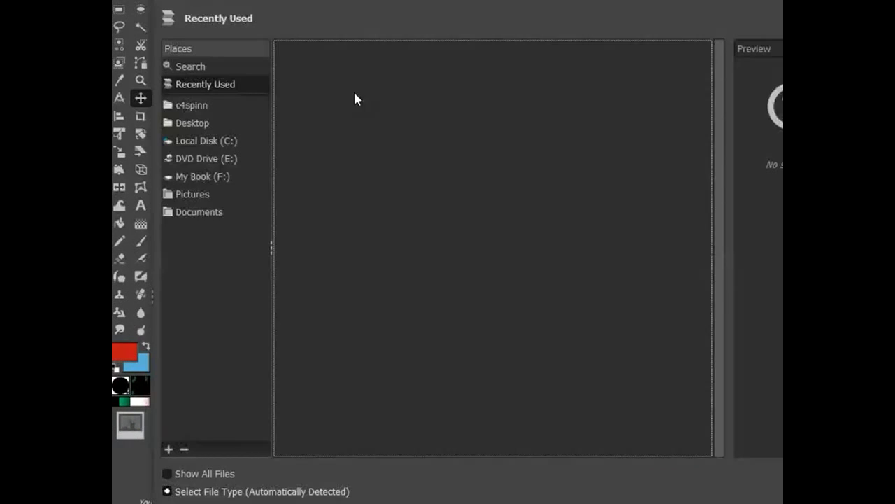
left_click(209, 176)
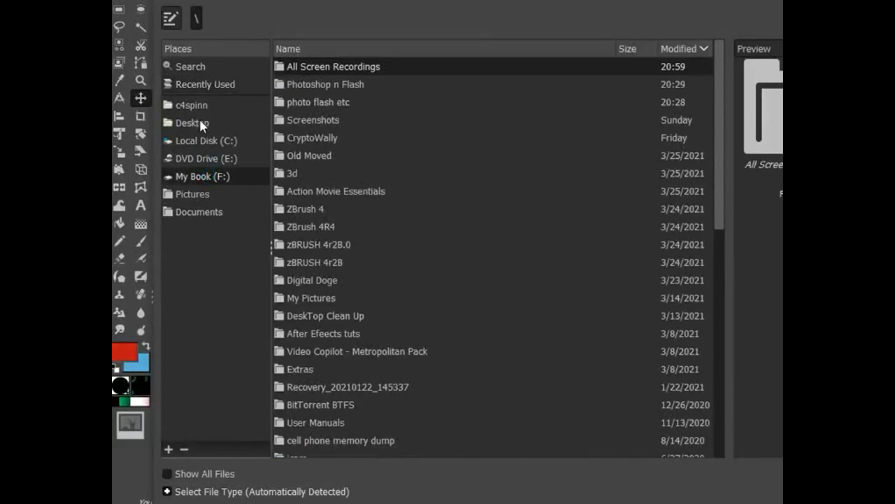
double_click(306, 277)
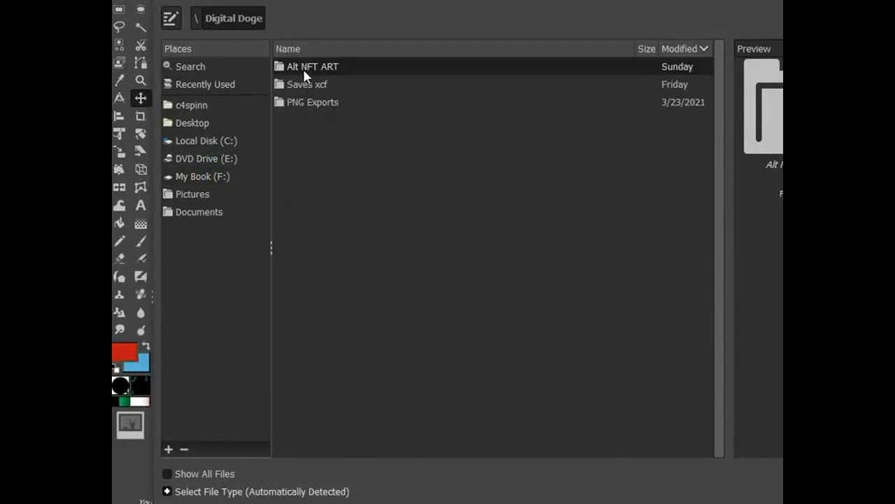
double_click(303, 68)
left_click(333, 103)
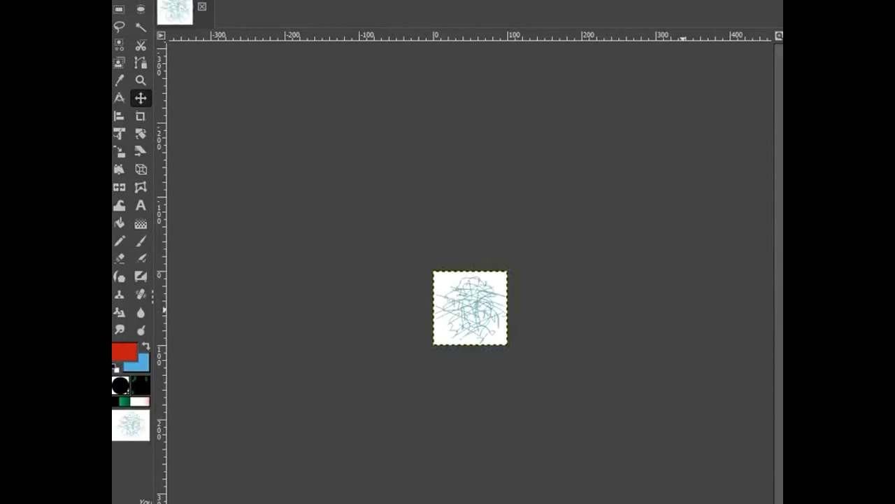
Prepare the Pencil for the scribble drawing with white as the foreground colour and black as the background colour
key("z")
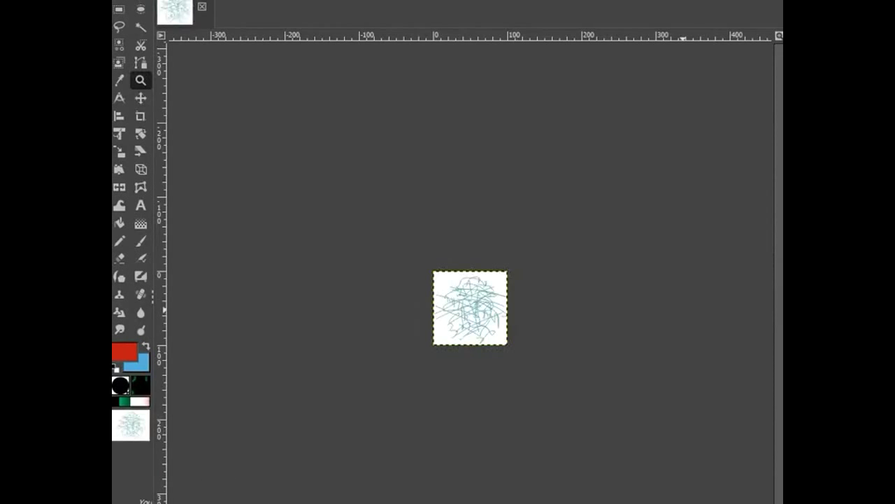
left_click(475, 305)
left_click(476, 305)
left_click(474, 304)
left_click(472, 302)
key("n")
key("d")
key("x")
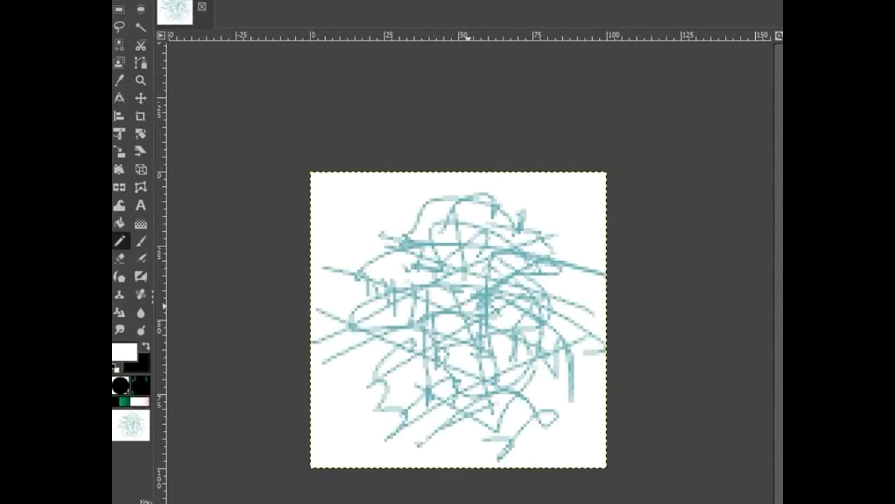